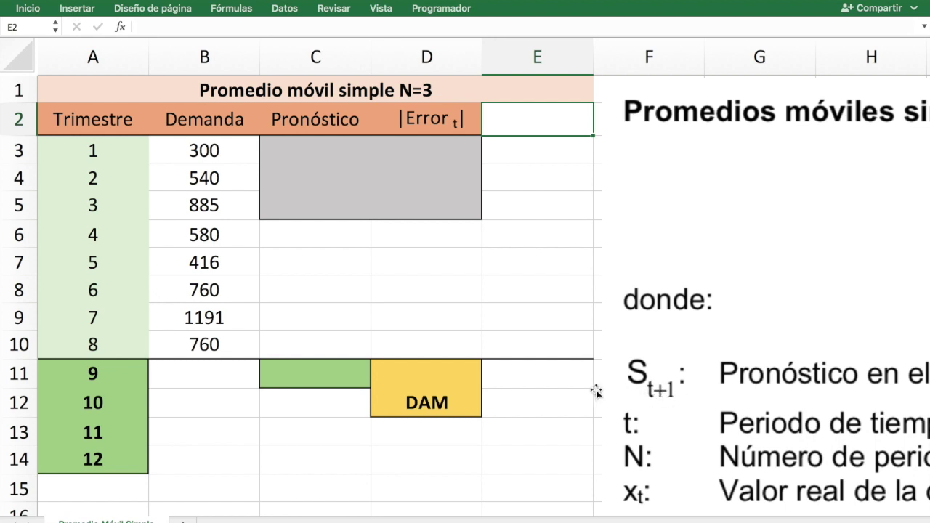
Step: Examine the quarter 9 forecast cell in the N=3 table and the simple moving average formula with its variable definitions
{"action": "left_click", "coordinate": [95, 374]}
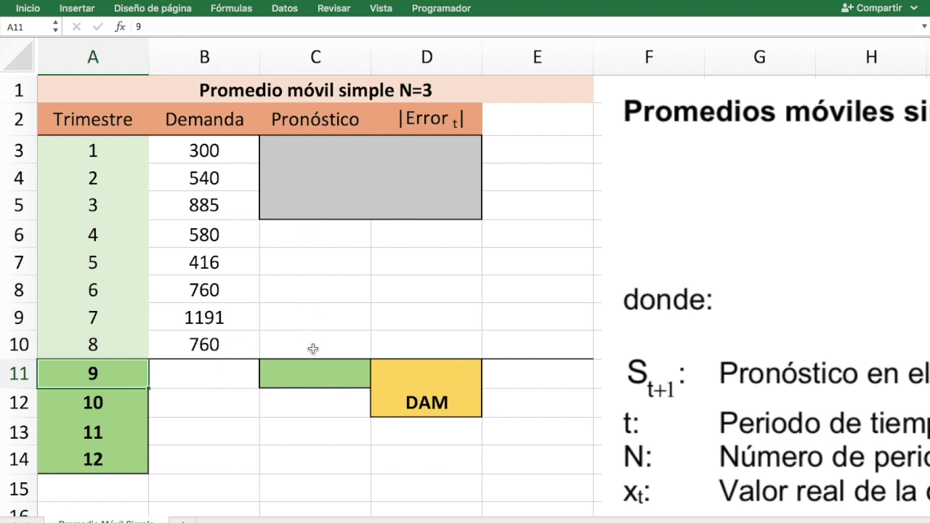
{"action": "left_click", "coordinate": [323, 57]}
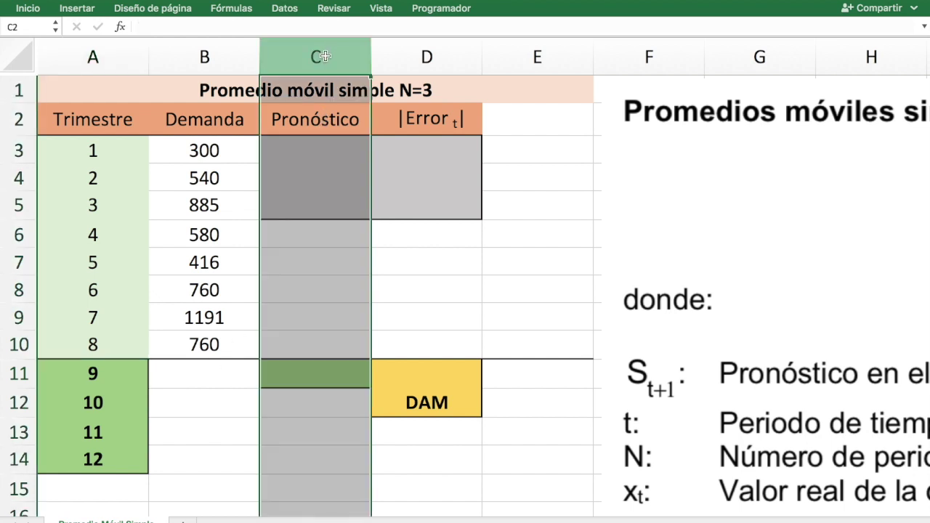
{"action": "left_click", "coordinate": [315, 369]}
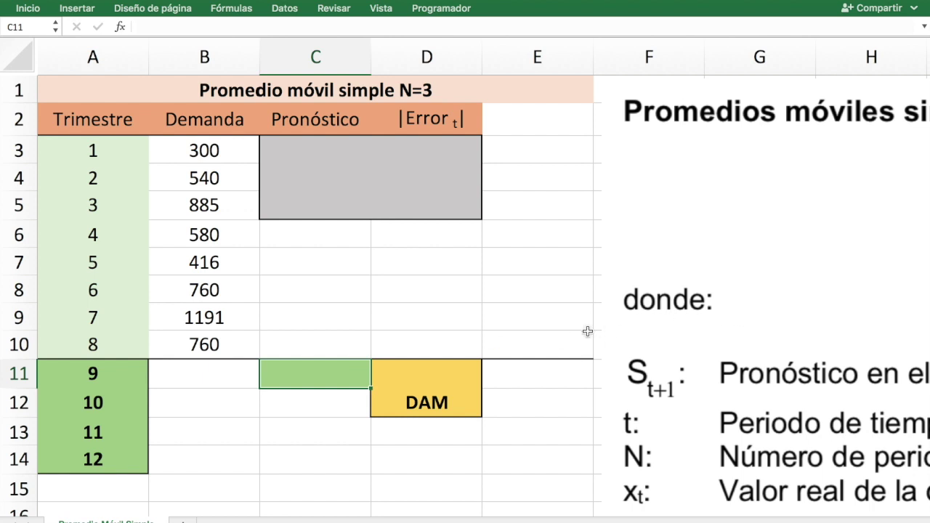
{"action": "scroll", "coordinate": [708, 331], "scroll_direction": "right", "scroll_amount": 5}
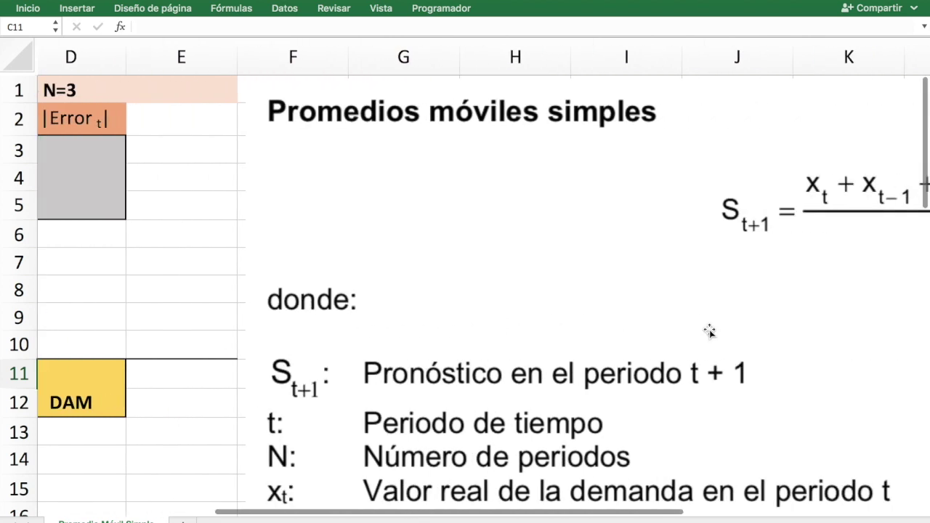
{"action": "scroll", "coordinate": [708, 331], "scroll_direction": "right", "scroll_amount": 5}
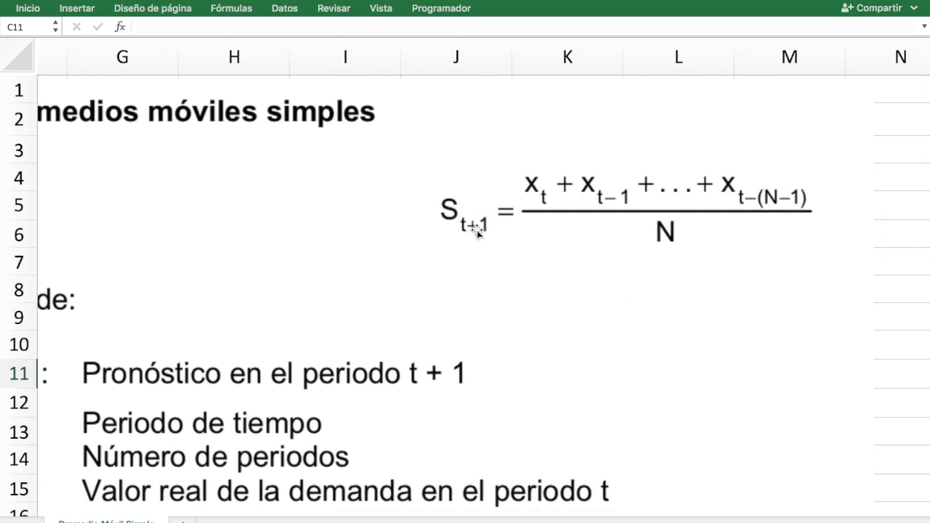
{"action": "scroll", "coordinate": [476, 232], "scroll_direction": "left", "scroll_amount": 10}
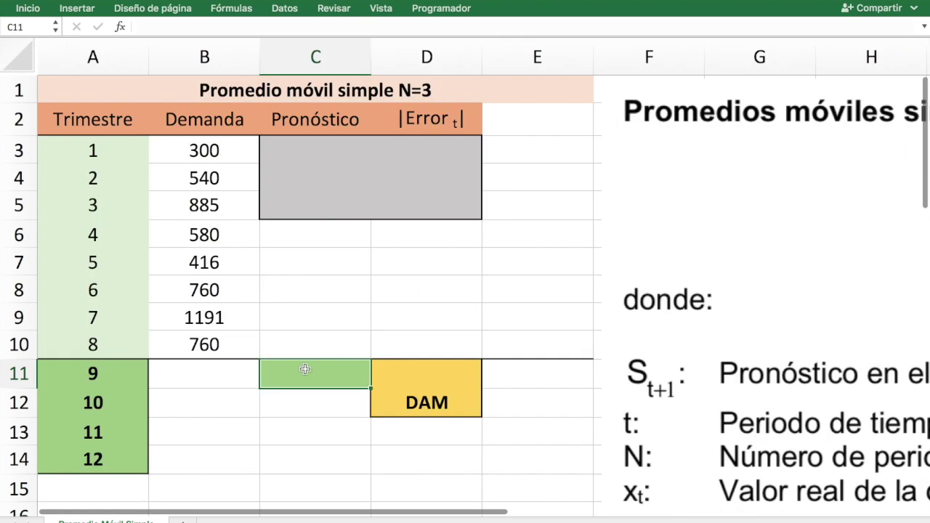
{"action": "scroll", "coordinate": [316, 383], "scroll_direction": "right", "scroll_amount": 10}
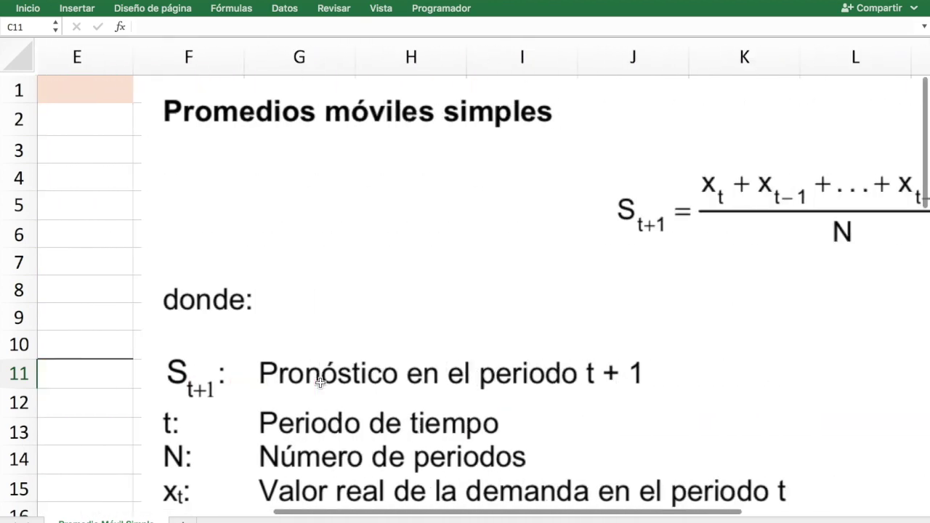
{"action": "scroll", "coordinate": [319, 383], "scroll_direction": "right", "scroll_amount": 1}
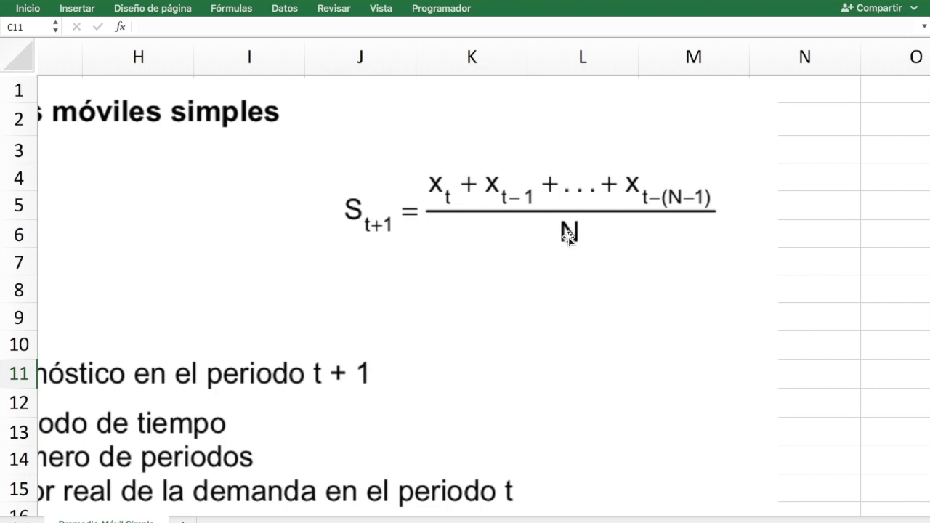
{"action": "scroll", "coordinate": [501, 199], "scroll_direction": "left", "scroll_amount": 10}
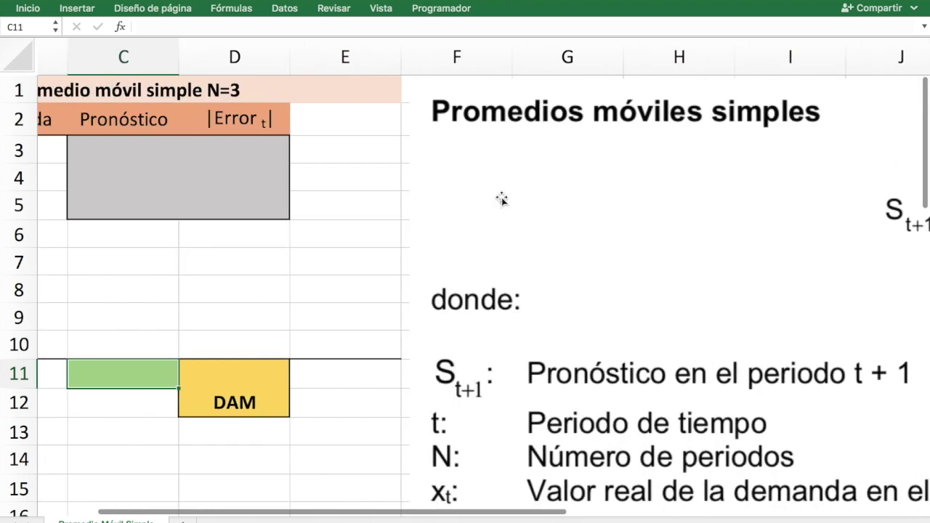
{"action": "scroll", "coordinate": [501, 199], "scroll_direction": "left", "scroll_amount": 4}
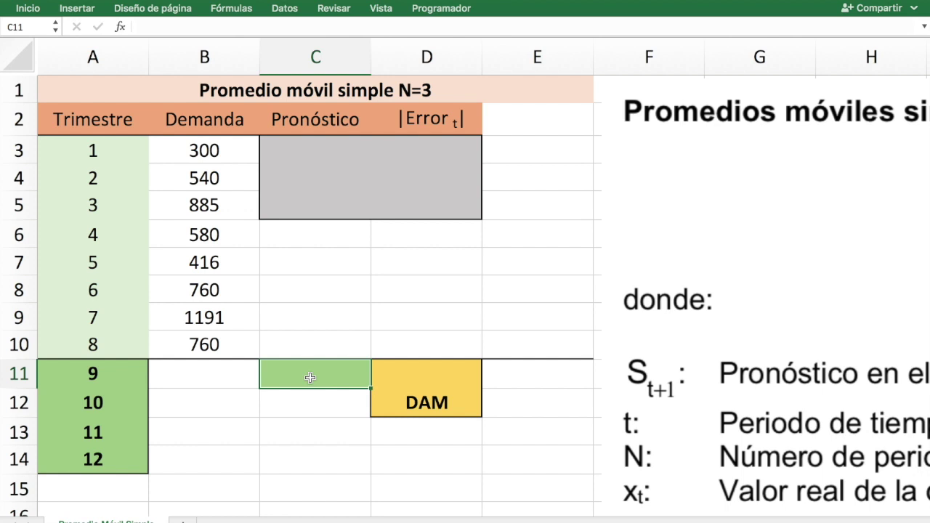
Step: Enter =PROMEDIO(B8:B10) in C11 to forecast quarter 9 from the last three quarters of demand
{"action": "type", "text": "="}
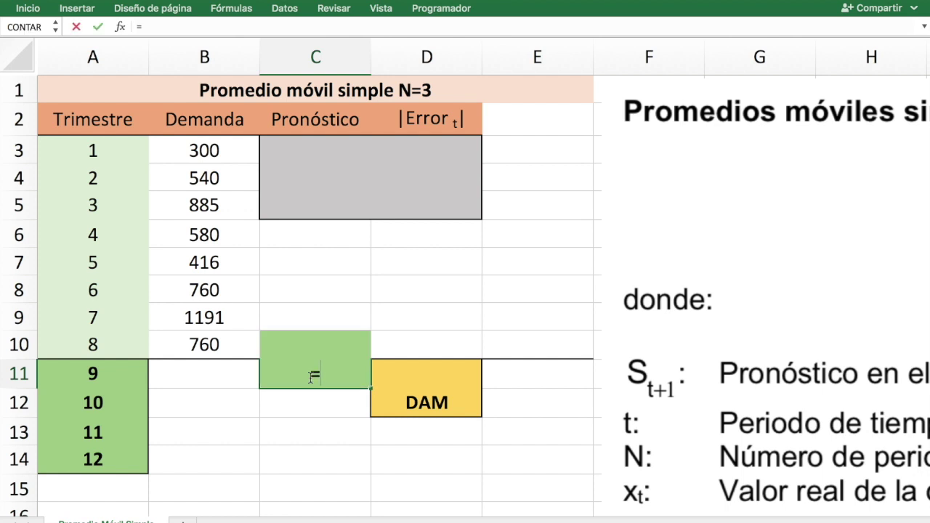
{"action": "type", "text": "prome"}
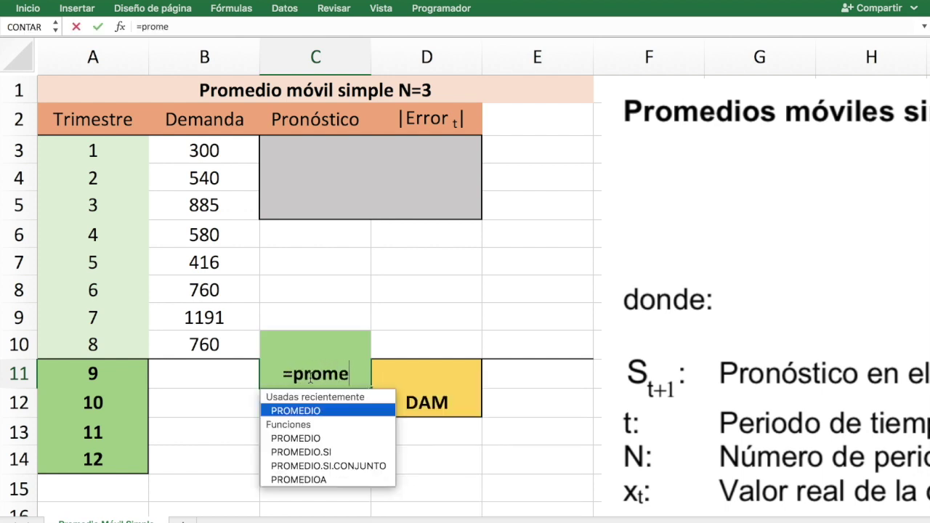
{"action": "double_click", "coordinate": [310, 411]}
{"action": "left_click", "coordinate": [311, 414]}
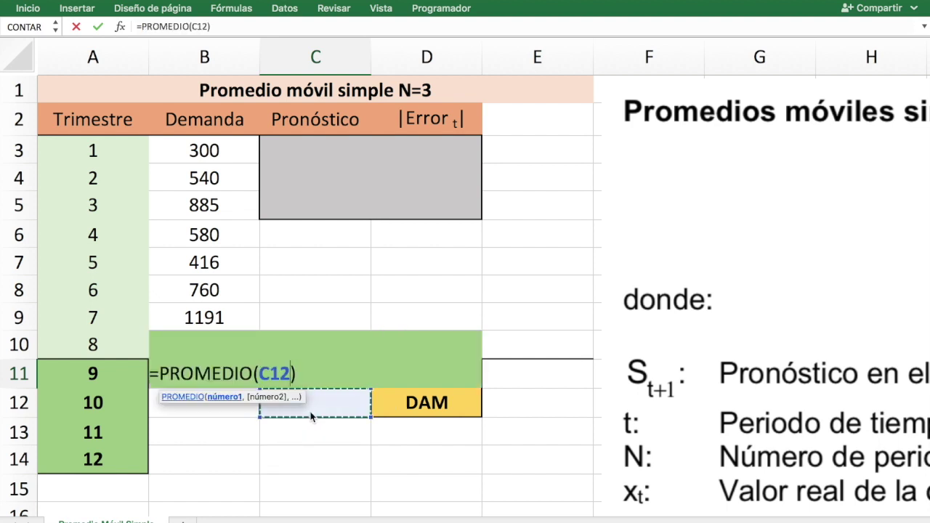
{"action": "left_click", "coordinate": [213, 292]}
{"action": "left_click_drag", "start_coordinate": [212, 292], "coordinate": [215, 340]}
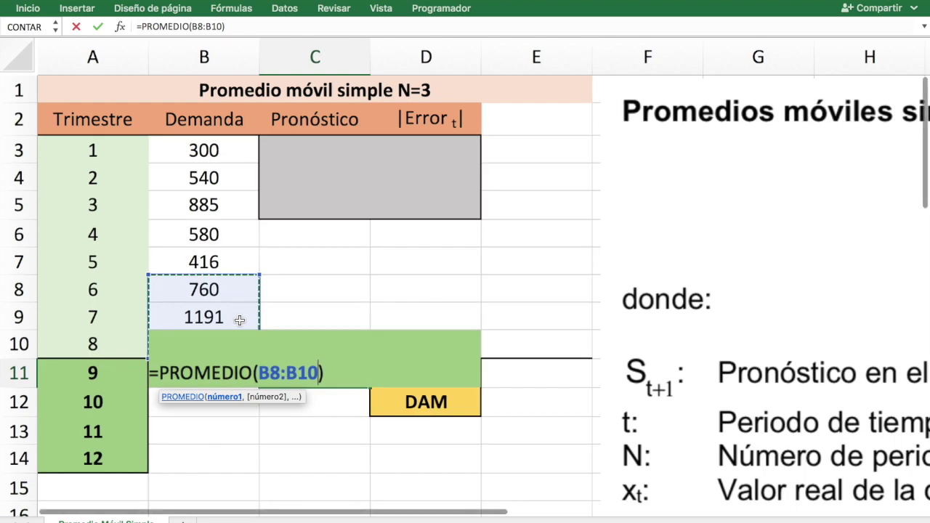
{"action": "scroll", "coordinate": [239, 319], "scroll_direction": "down", "scroll_amount": 3}
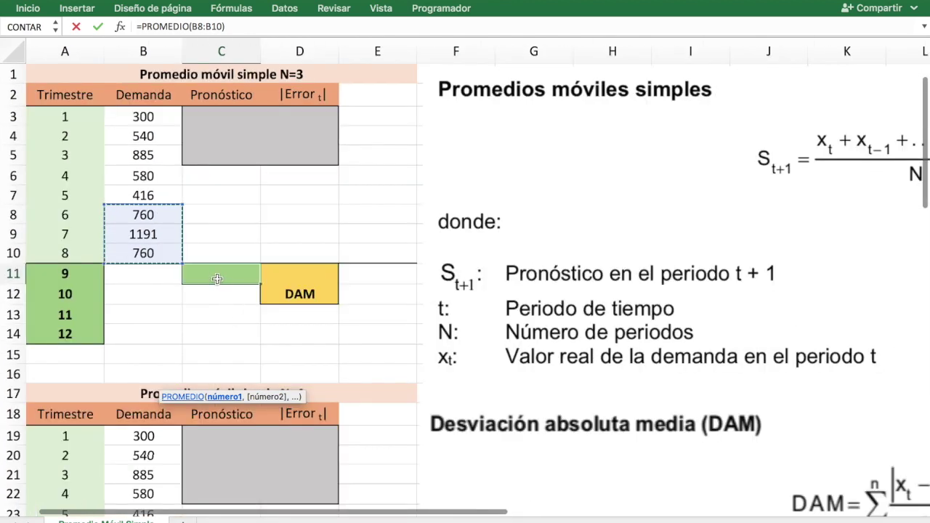
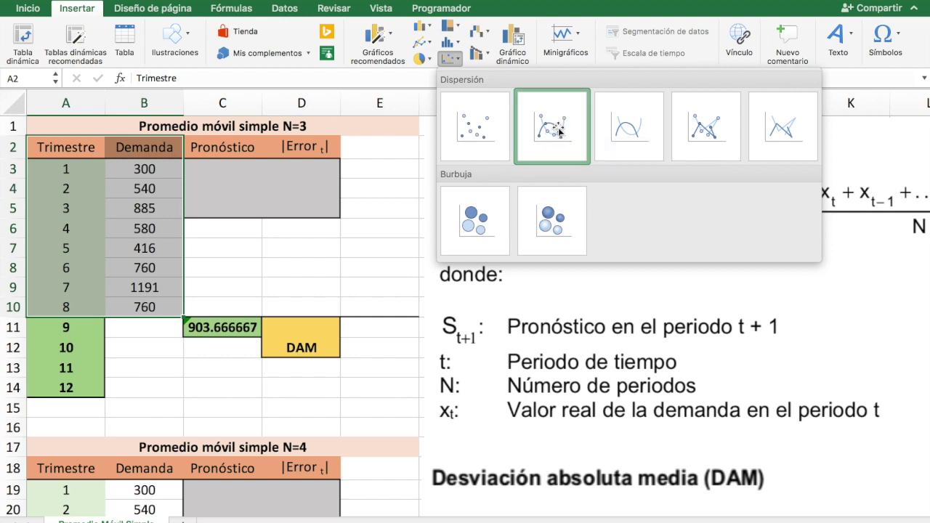
Step: Insert a scatter chart with smooth lines and markers for the Trimestre and Demanda data, and place it beside the N=3 table
{"action": "left_click", "coordinate": [557, 129]}
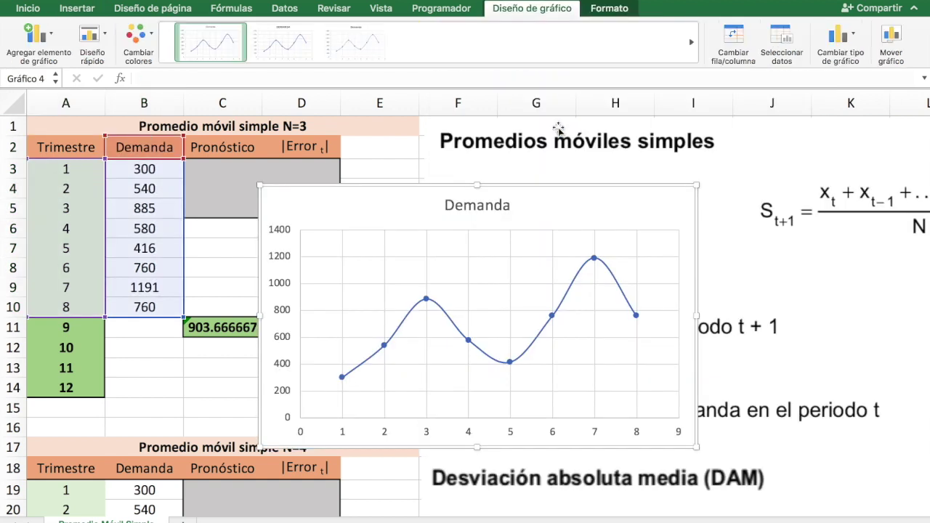
{"action": "left_click_drag", "start_coordinate": [522, 189], "coordinate": [600, 122]}
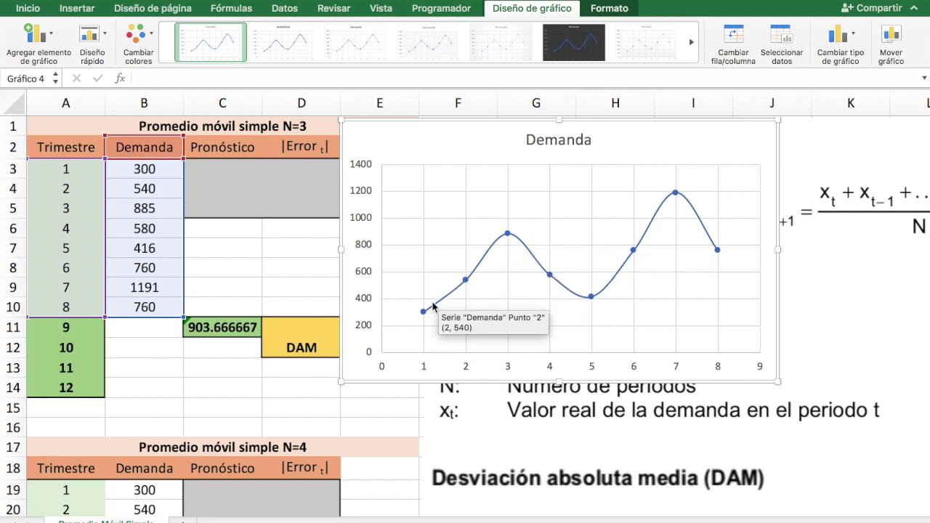
{"action": "mouse_move", "coordinate": [428, 312]}
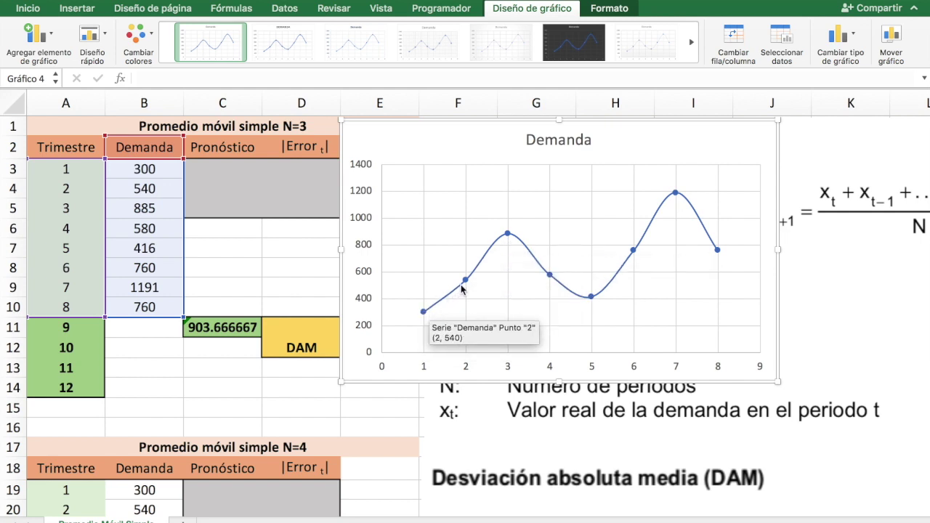
{"action": "mouse_move", "coordinate": [549, 278]}
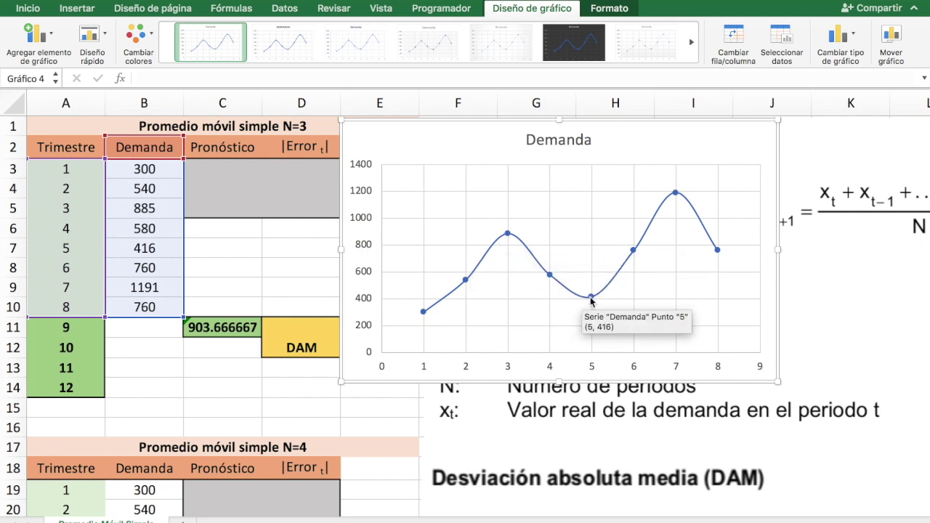
{"action": "mouse_move", "coordinate": [648, 232]}
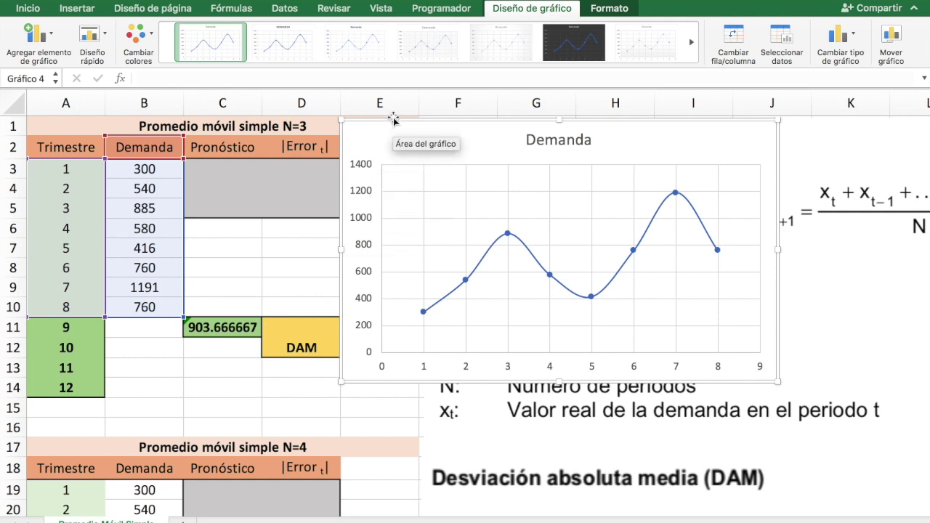
{"action": "left_click_drag", "start_coordinate": [394, 122], "coordinate": [414, 118]}
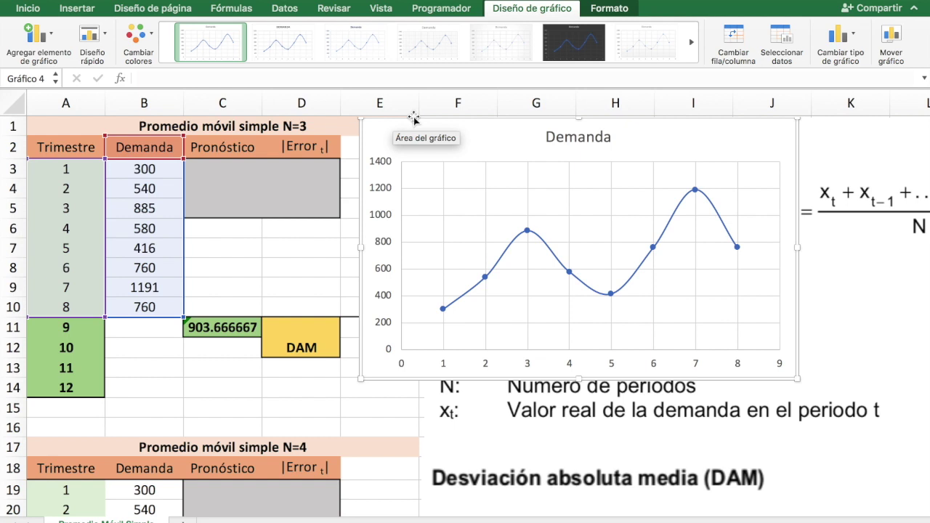
Step: Examine the mean absolute deviation (DAM) formula and its variable definitions below the moving average formula
{"action": "scroll", "coordinate": [742, 341], "scroll_direction": "down", "scroll_amount": 4}
{"action": "scroll", "coordinate": [742, 342], "scroll_direction": "right", "scroll_amount": 1}
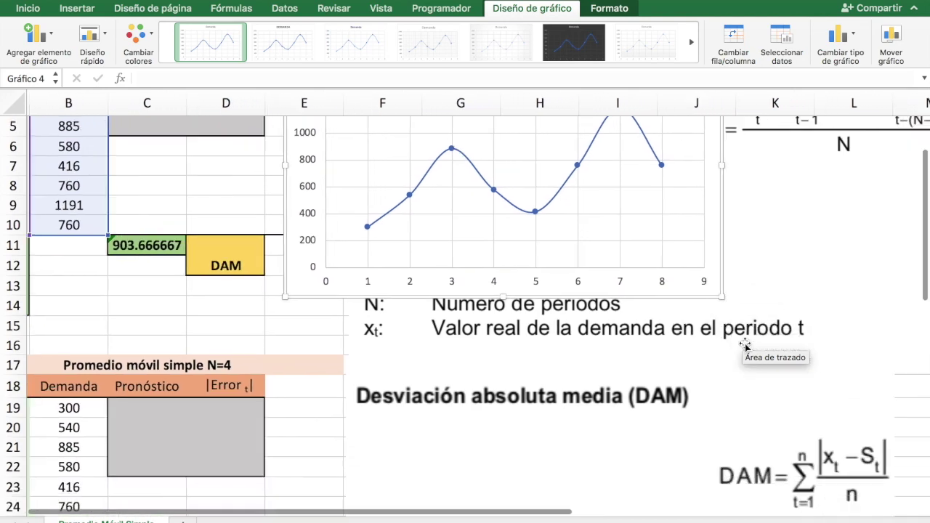
{"action": "scroll", "coordinate": [745, 345], "scroll_direction": "down", "scroll_amount": 10}
{"action": "scroll", "coordinate": [744, 345], "scroll_direction": "right", "scroll_amount": 2}
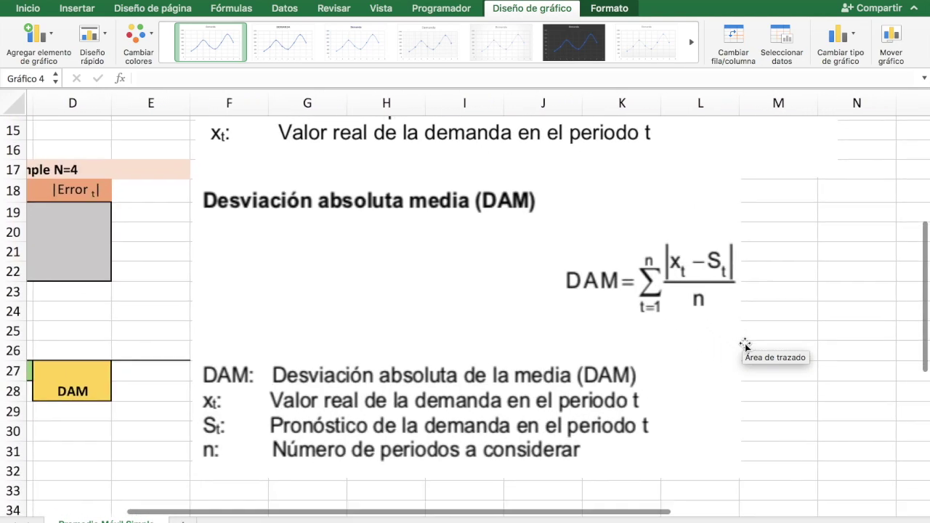
{"action": "scroll", "coordinate": [744, 345], "scroll_direction": "down", "scroll_amount": 2}
{"action": "scroll", "coordinate": [745, 345], "scroll_direction": "right", "scroll_amount": 1}
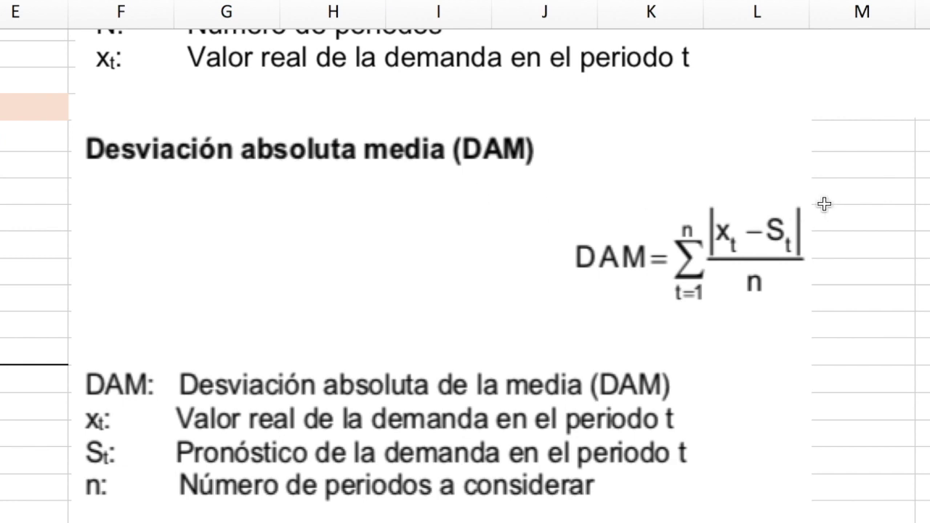
{"action": "scroll", "coordinate": [642, 227], "scroll_direction": "left", "scroll_amount": 2}
{"action": "scroll", "coordinate": [642, 227], "scroll_direction": "left", "scroll_amount": 3}
{"action": "scroll", "coordinate": [639, 225], "scroll_direction": "up", "scroll_amount": 3}
{"action": "scroll", "coordinate": [267, 183], "scroll_direction": "up", "scroll_amount": 5}
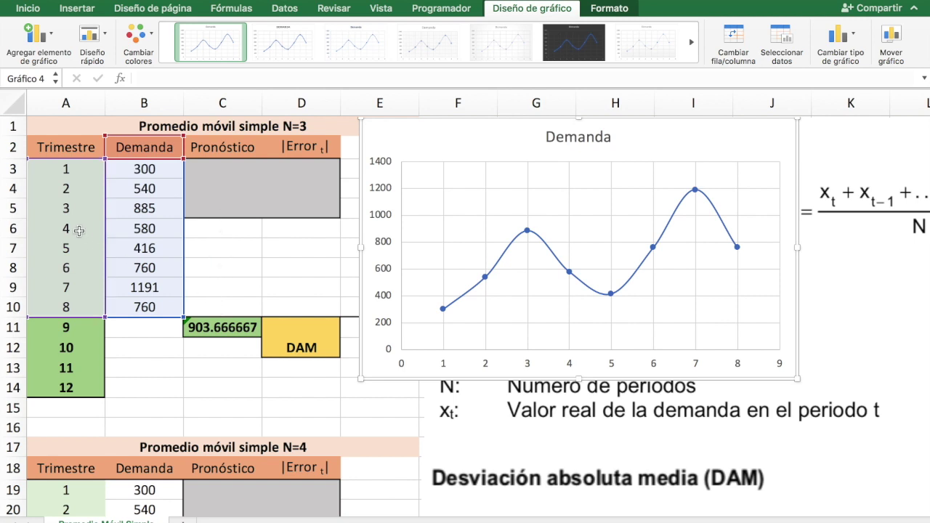
Step: Review the quarter 4 row, the forecast formula in C11 and the first three quarters of the N=3 table
{"action": "left_click", "coordinate": [13, 229]}
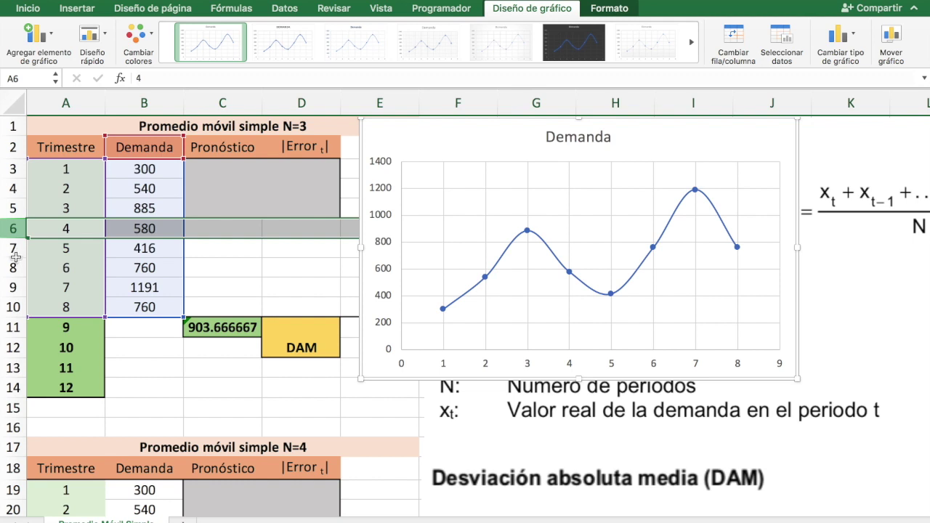
{"action": "left_click", "coordinate": [212, 263]}
{"action": "left_click", "coordinate": [223, 232]}
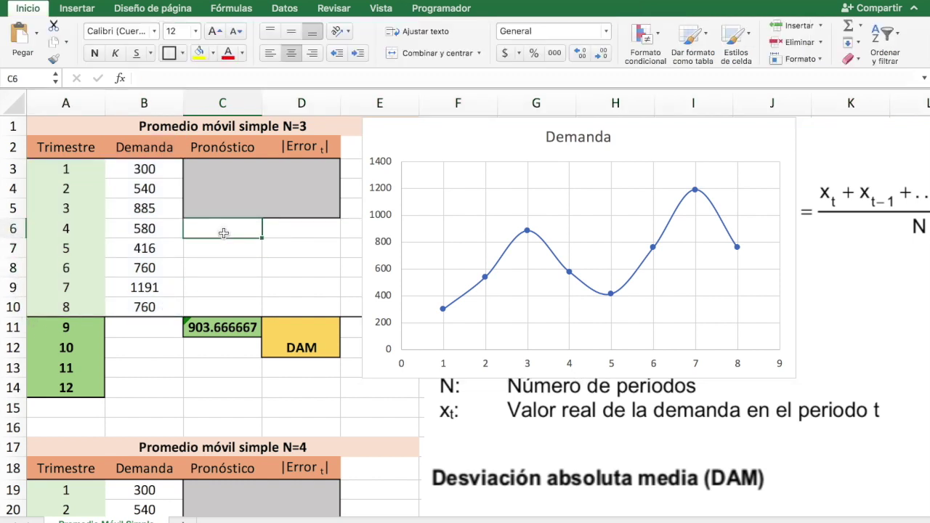
{"action": "left_click", "coordinate": [217, 327]}
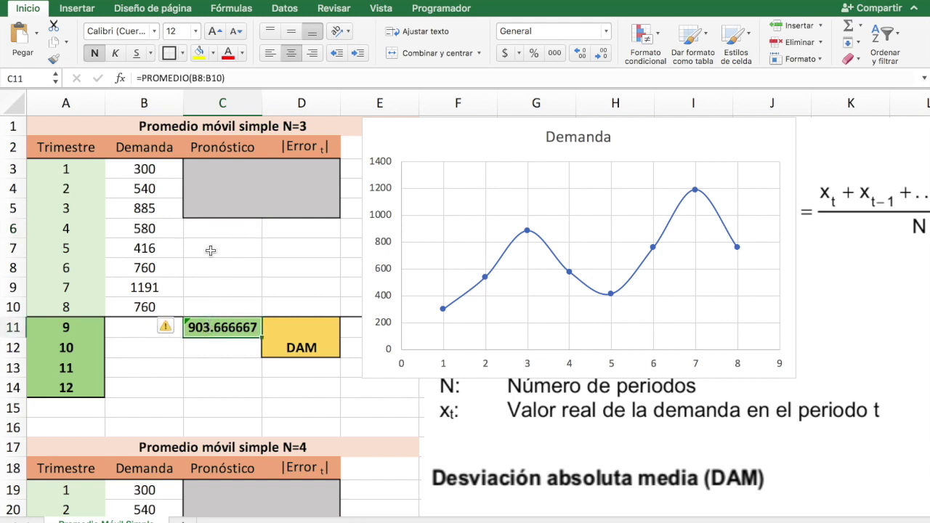
{"action": "left_click", "coordinate": [72, 168]}
{"action": "left_click_drag", "start_coordinate": [73, 169], "coordinate": [73, 207]}
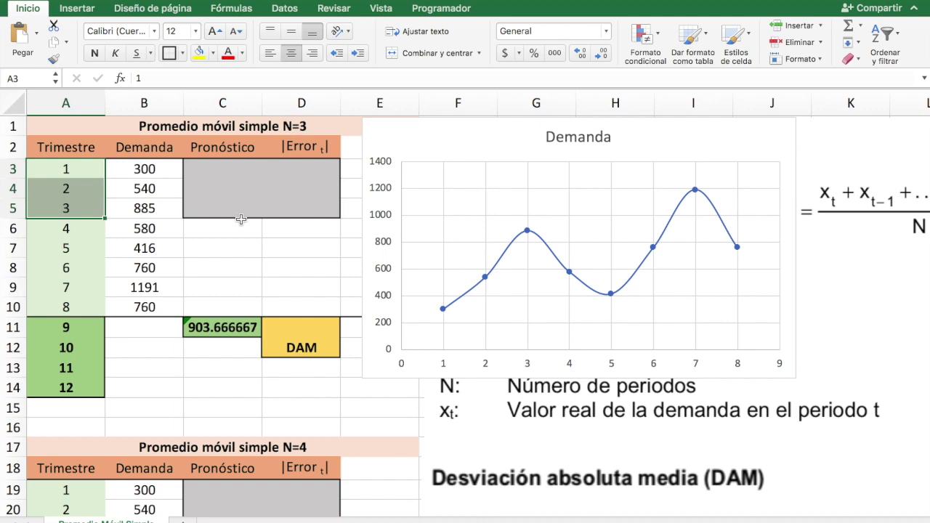
Step: Enter =PROMEDIO(B3:B5) in C6 to forecast quarter 4 from the first three quarters of demand
{"action": "scroll", "coordinate": [240, 219], "scroll_direction": "up", "scroll_amount": 5}
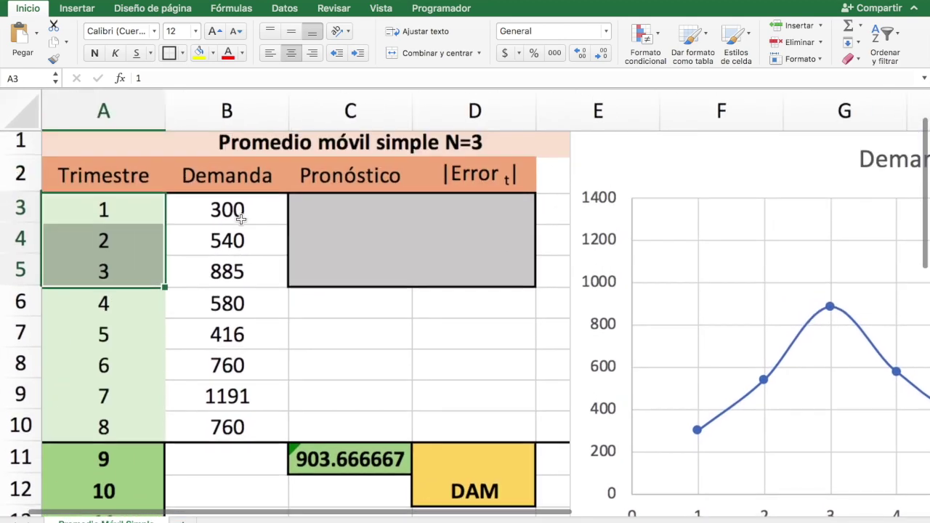
{"action": "left_click", "coordinate": [341, 306]}
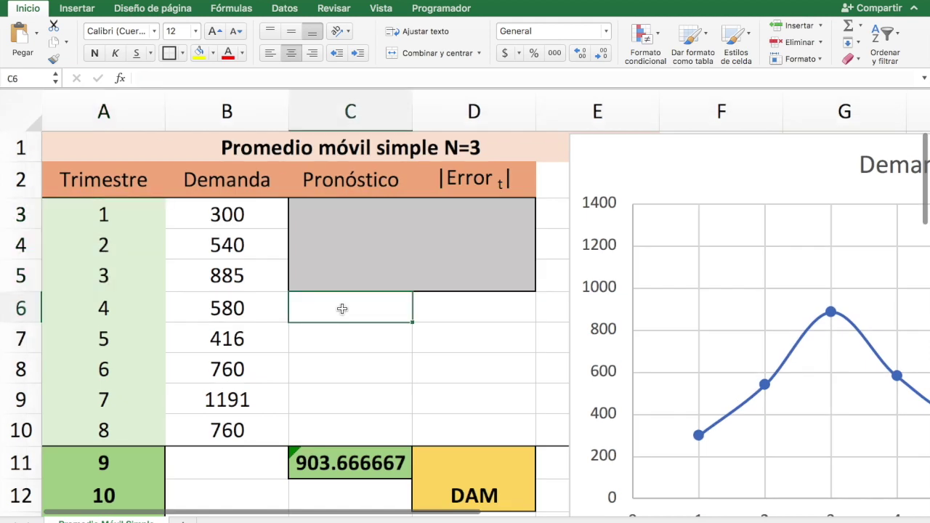
{"action": "type", "text": "="}
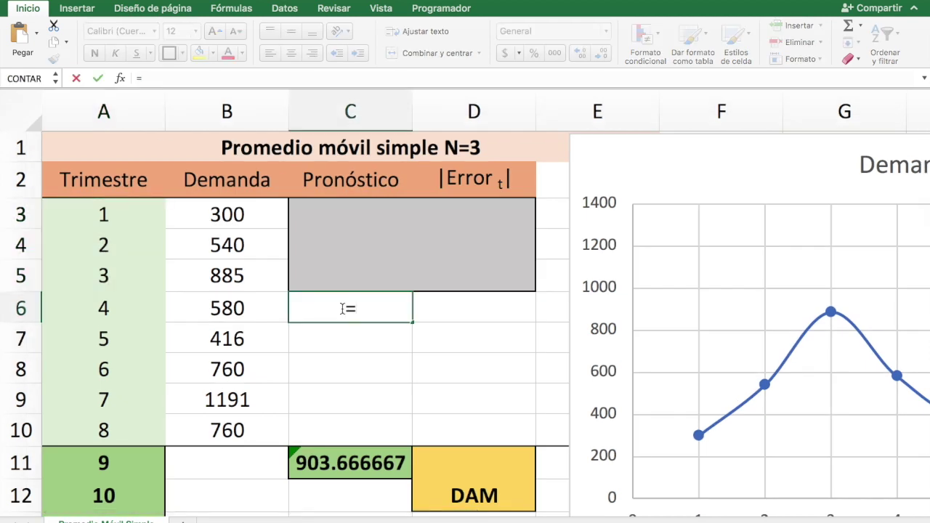
{"action": "type", "text": "pro"}
{"action": "double_click", "coordinate": [317, 348]}
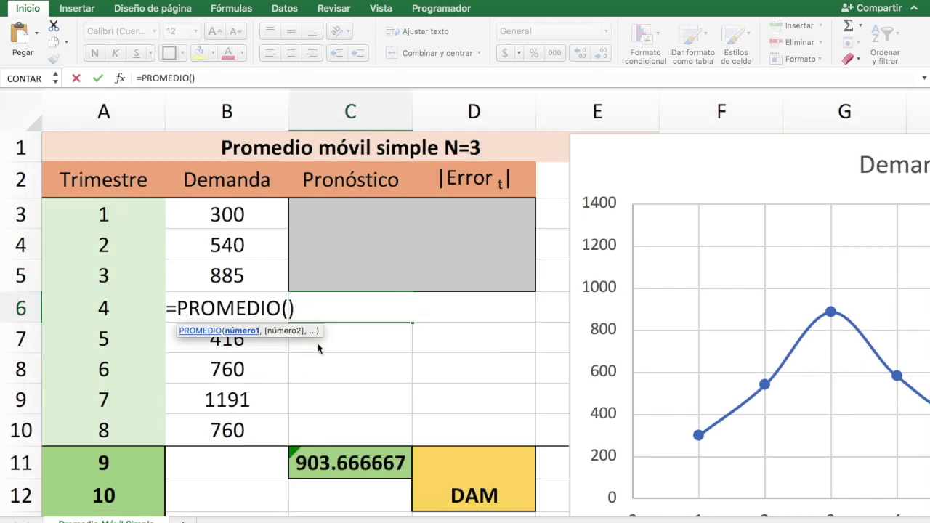
{"action": "left_click_drag", "start_coordinate": [247, 213], "coordinate": [249, 267]}
{"action": "key", "text": "Return"}
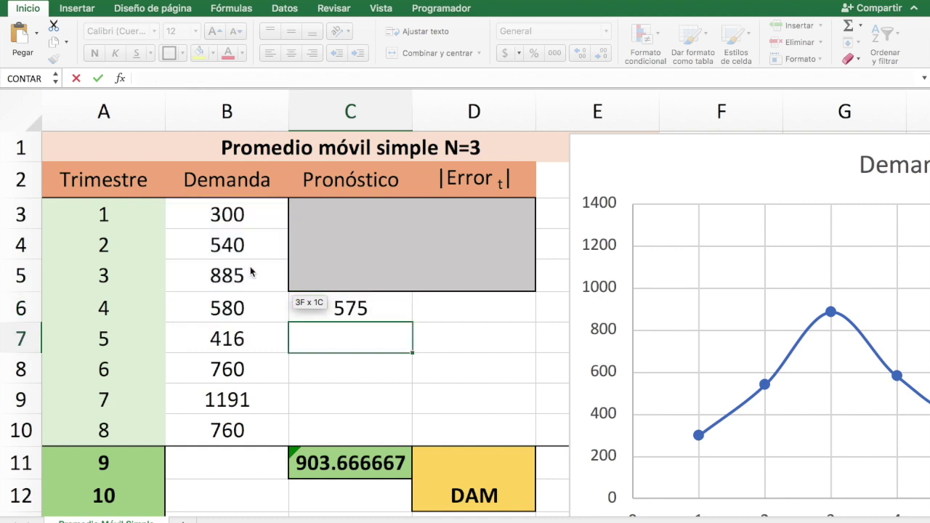
Step: Copy the quarter 4 forecast formula from C6 to C7 and check the demand ranges both cells average
{"action": "double_click", "coordinate": [361, 308]}
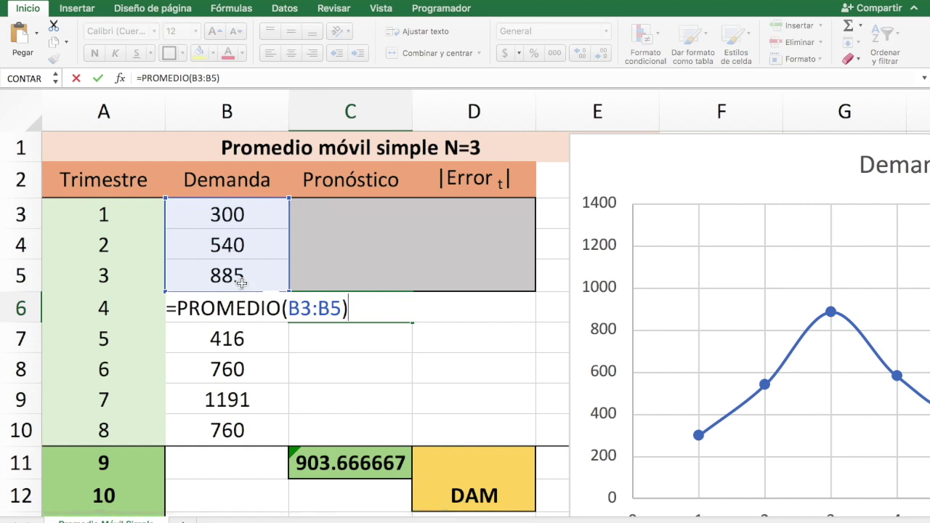
{"action": "key", "text": "Return"}
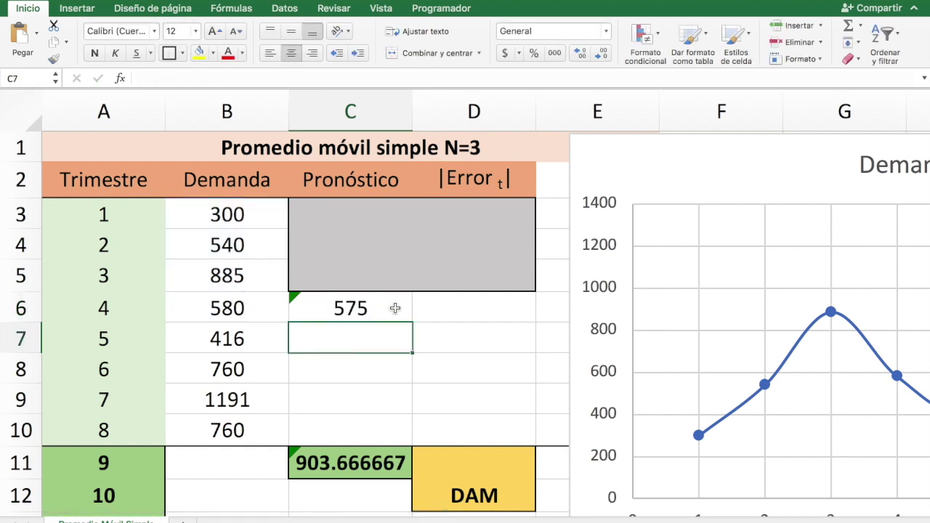
{"action": "left_click", "coordinate": [396, 309]}
{"action": "left_click_drag", "start_coordinate": [413, 323], "coordinate": [415, 339]}
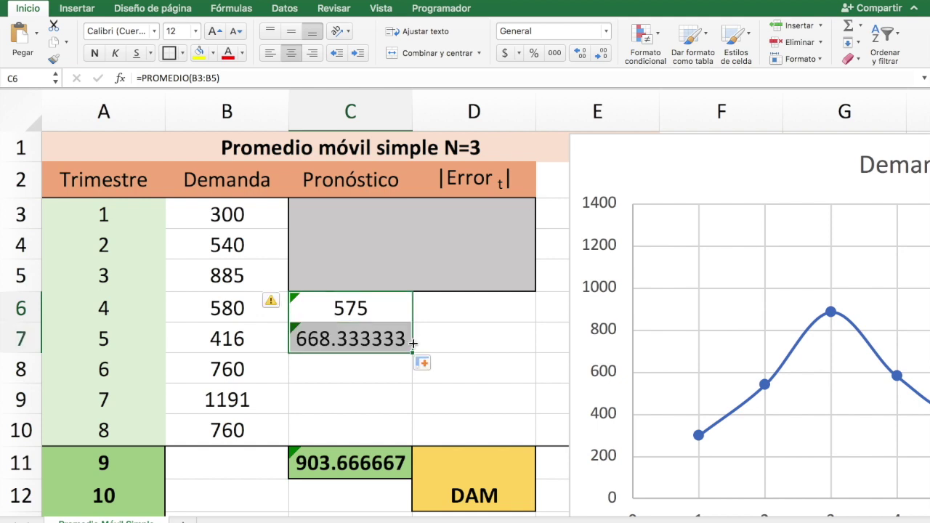
{"action": "double_click", "coordinate": [375, 338]}
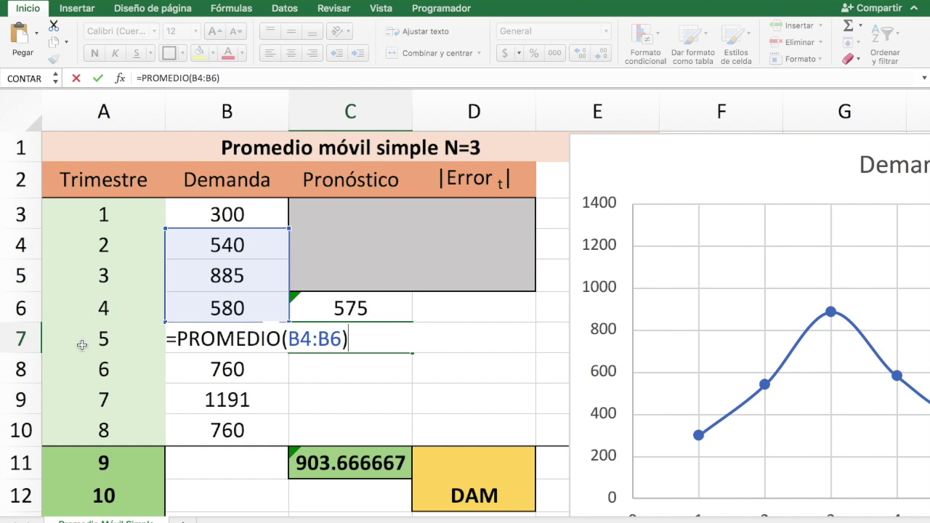
{"action": "key", "text": "Return"}
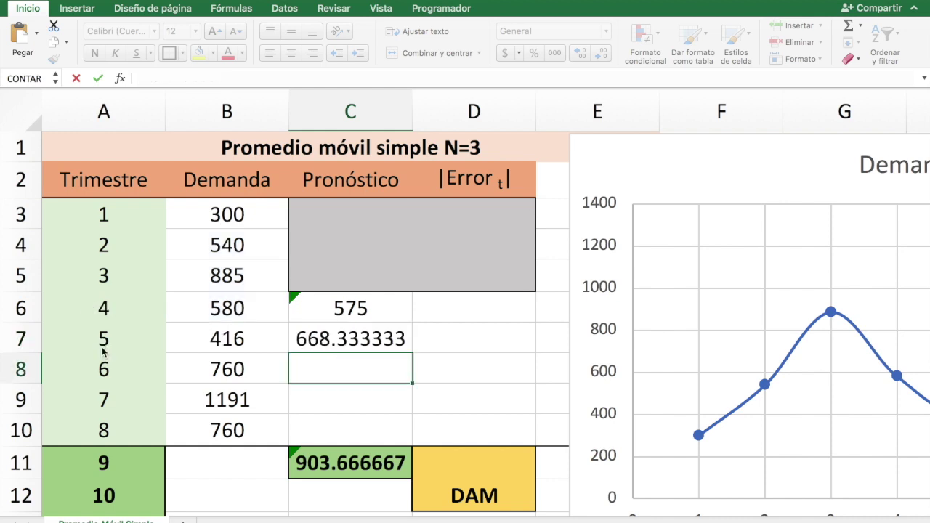
Step: Fill the forecast formula from C7 down through C10 without formatting, and check the demand range used in C10
{"action": "left_click", "coordinate": [391, 346]}
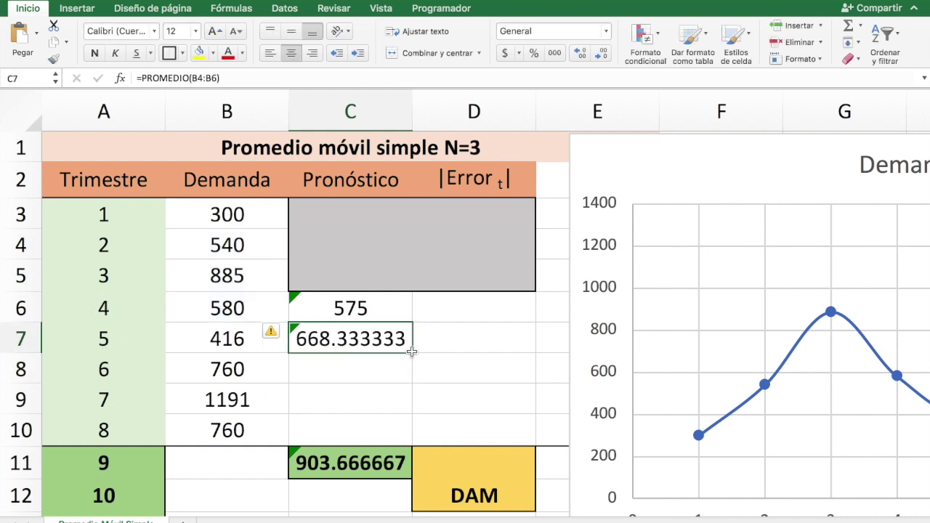
{"action": "left_click_drag", "start_coordinate": [412, 353], "coordinate": [411, 435]}
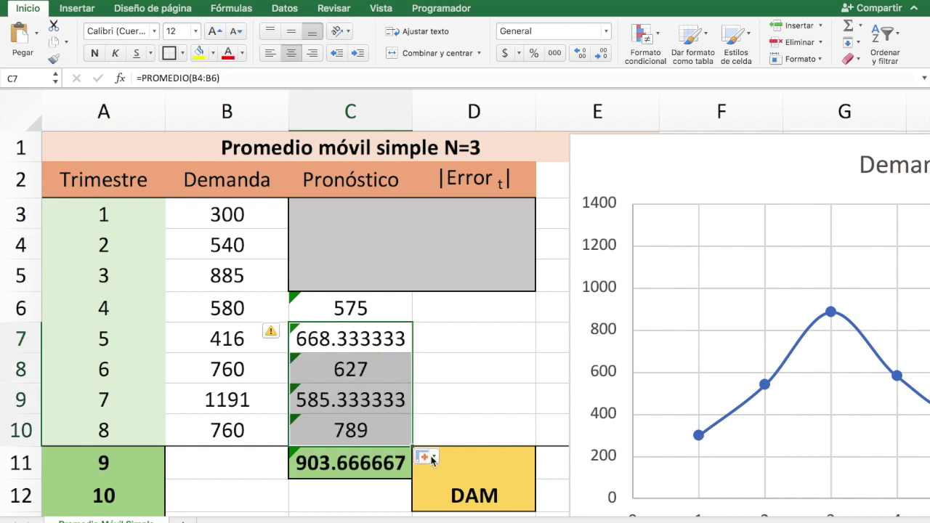
{"action": "left_click", "coordinate": [432, 457]}
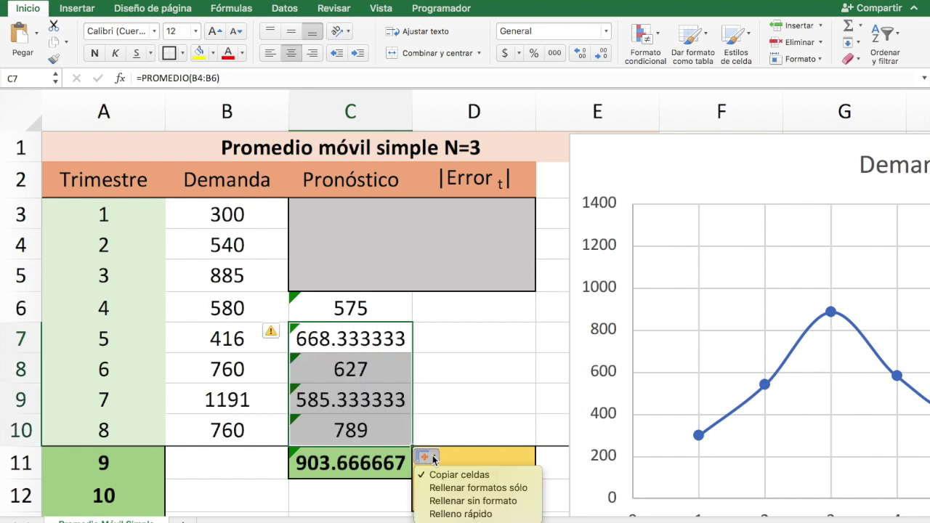
{"action": "left_click", "coordinate": [471, 500]}
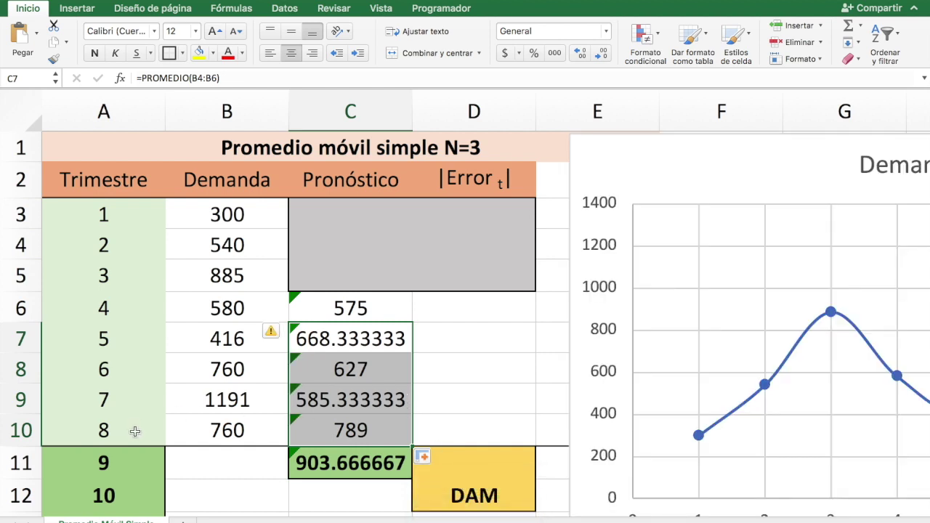
{"action": "double_click", "coordinate": [326, 425]}
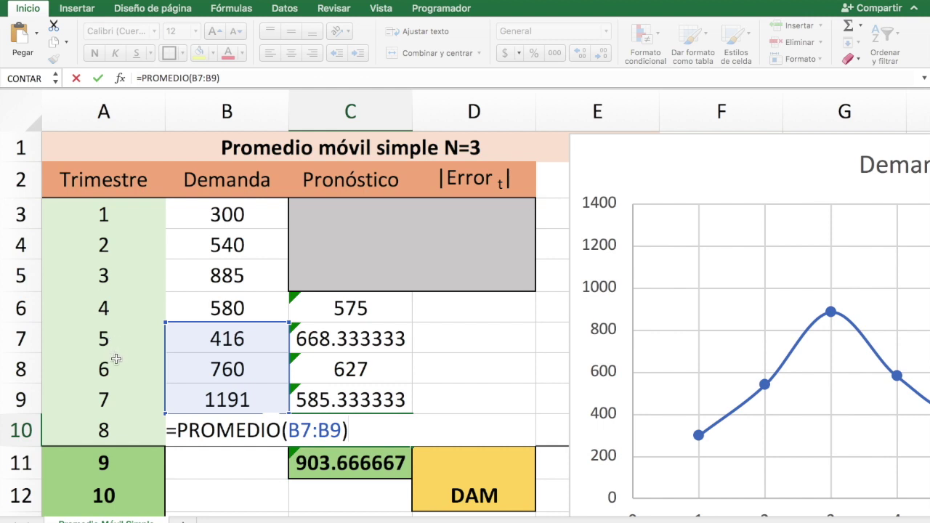
{"action": "key", "text": "Return"}
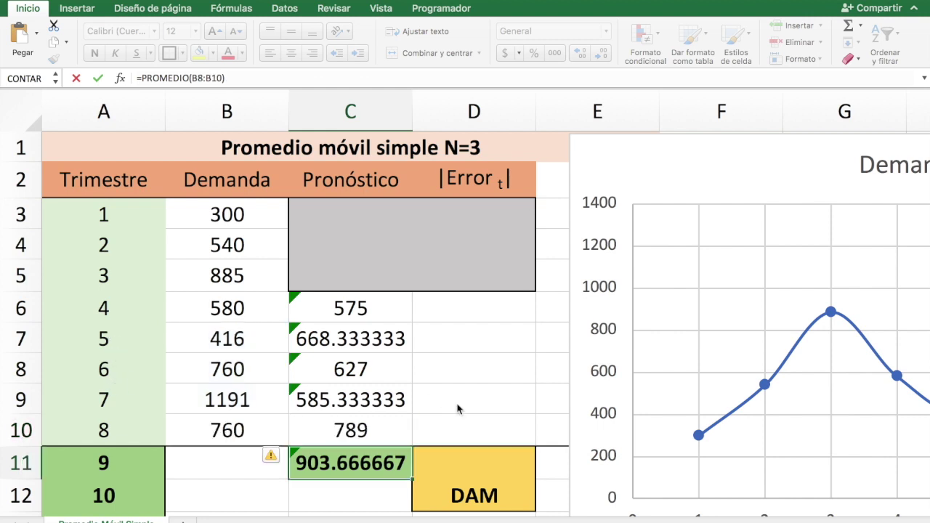
Step: Enter =ABS(B6-C6) in D6 to calculate the absolute forecast error for quarter 4
{"action": "left_click", "coordinate": [502, 311]}
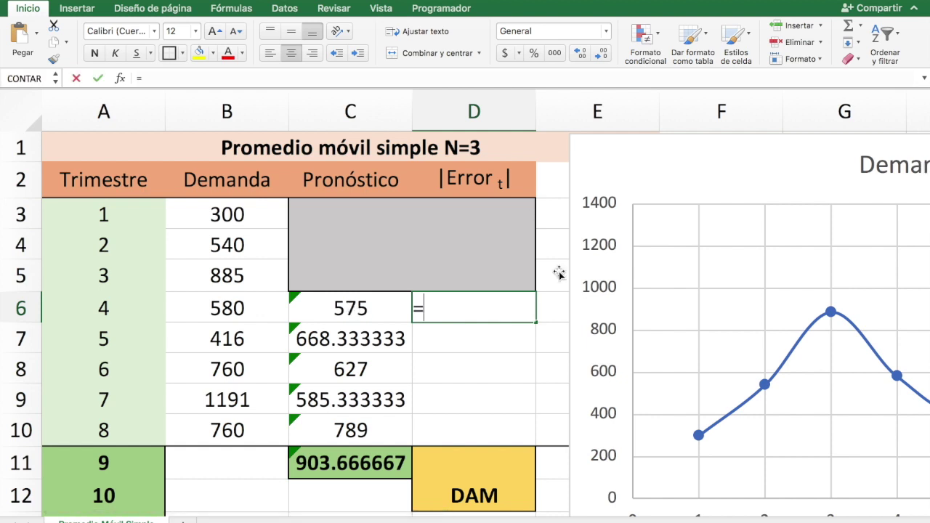
{"action": "type", "text": "=abs"}
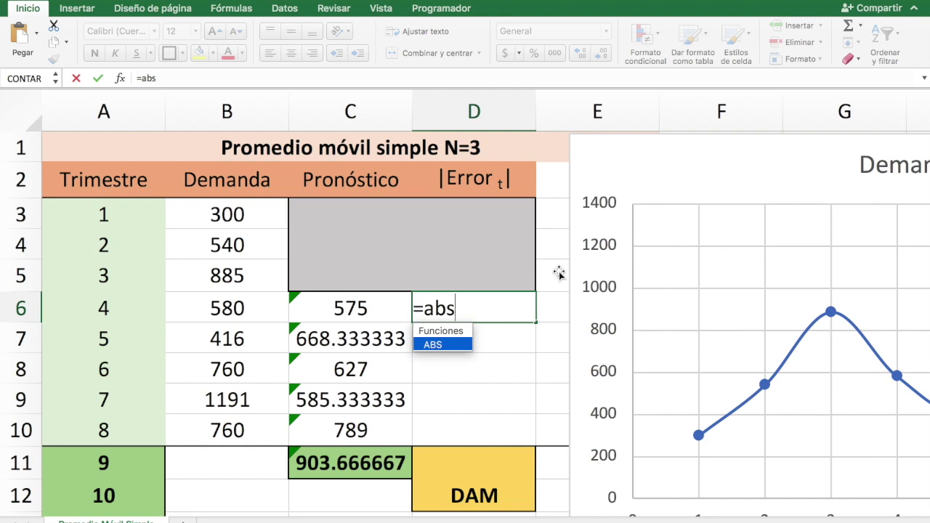
{"action": "type", "text": "("}
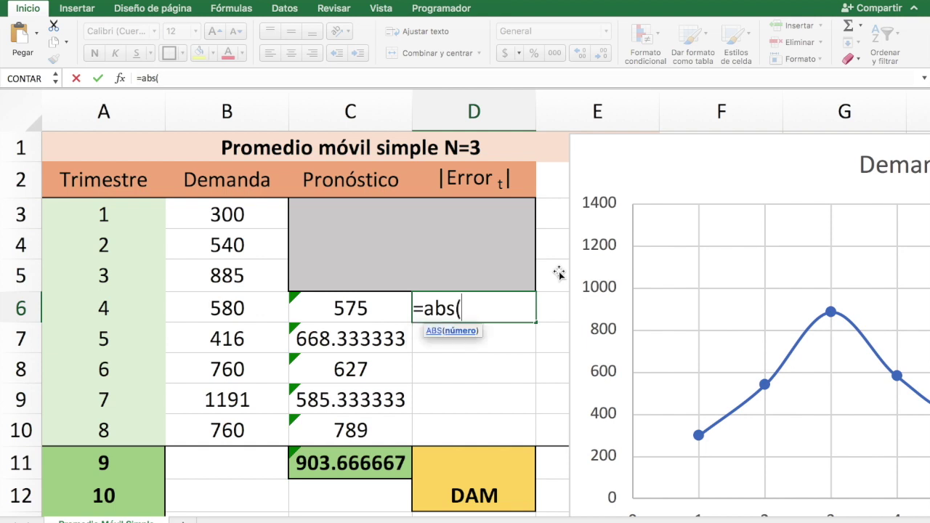
{"action": "left_click", "coordinate": [237, 308]}
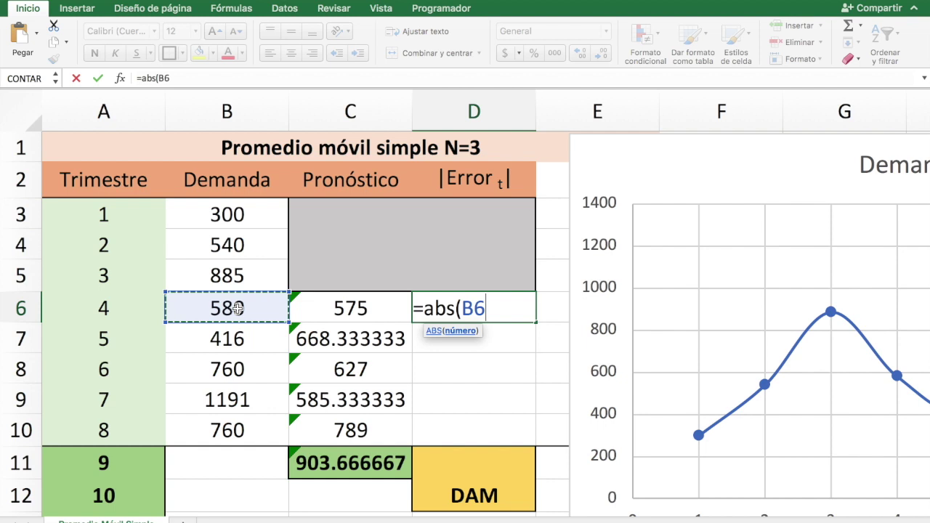
{"action": "type", "text": "-"}
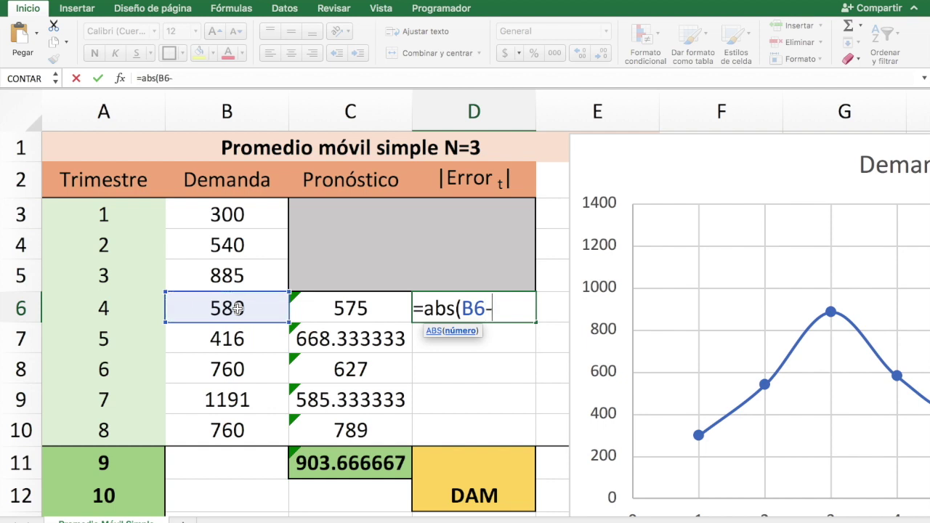
{"action": "left_click", "coordinate": [360, 309]}
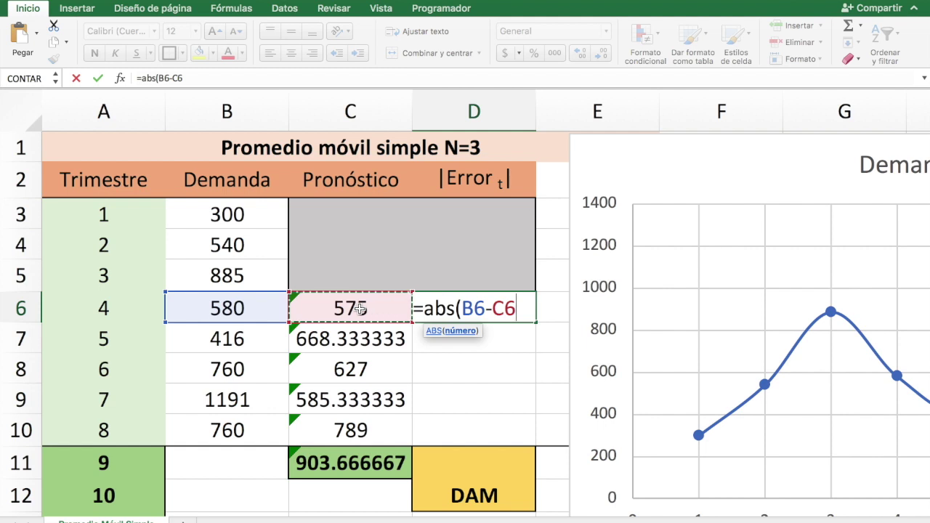
{"action": "type", "text": ")"}
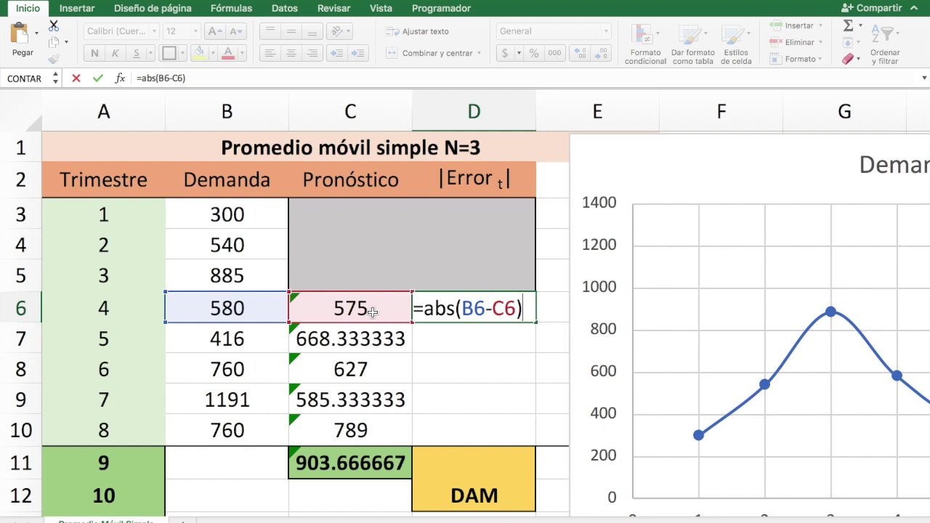
{"action": "key", "text": "Return"}
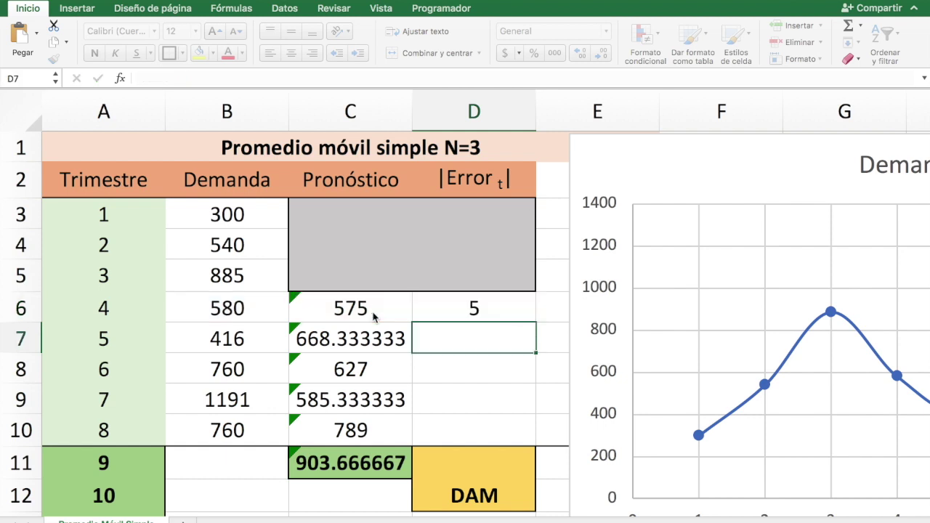
Step: Fill the absolute error formula from D6 down through D10 without formatting, and check the formula in D10
{"action": "left_click", "coordinate": [514, 315]}
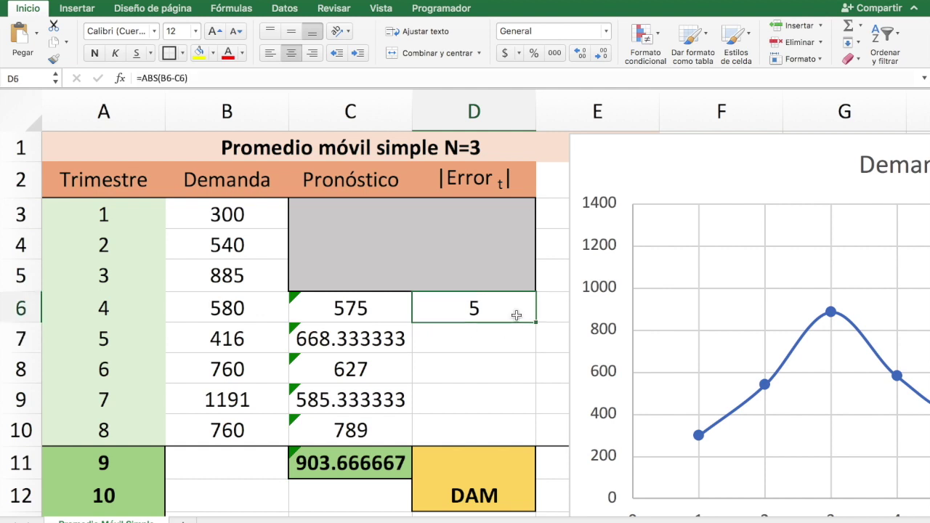
{"action": "left_click_drag", "start_coordinate": [536, 322], "coordinate": [533, 443]}
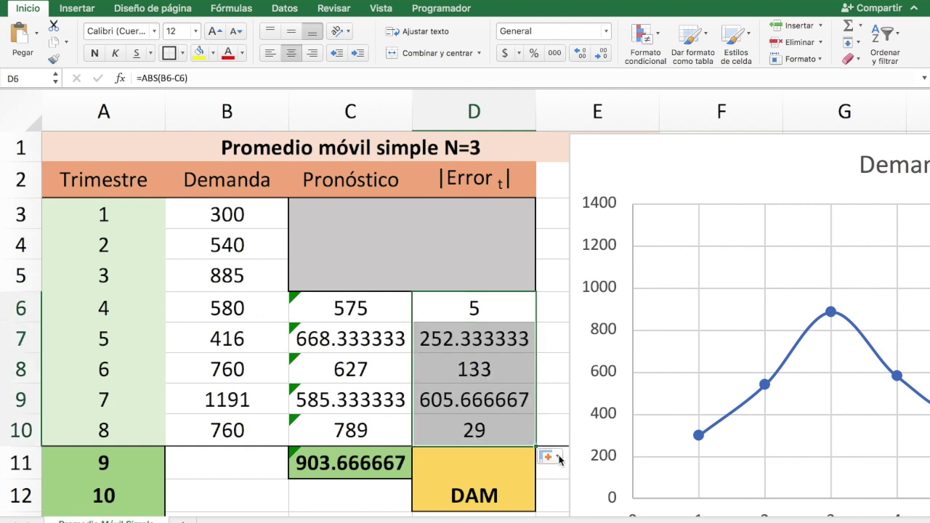
{"action": "left_click", "coordinate": [556, 453]}
{"action": "left_click", "coordinate": [586, 501]}
{"action": "left_click", "coordinate": [496, 430]}
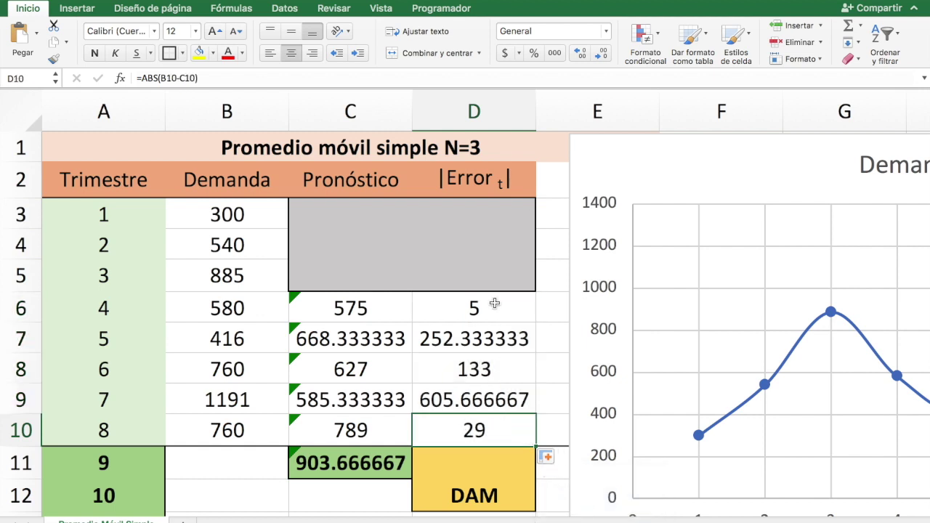
Step: Review the absolute errors in D6:D10, the quarter 9 demand and forecast cells, and the empty DAM cell
{"action": "left_click_drag", "start_coordinate": [494, 308], "coordinate": [498, 431]}
{"action": "left_click", "coordinate": [481, 467]}
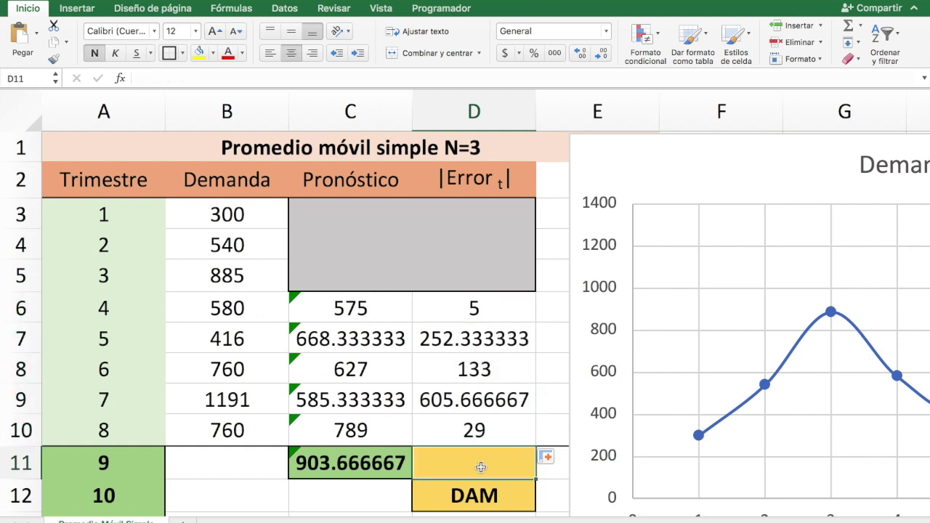
{"action": "left_click", "coordinate": [363, 460]}
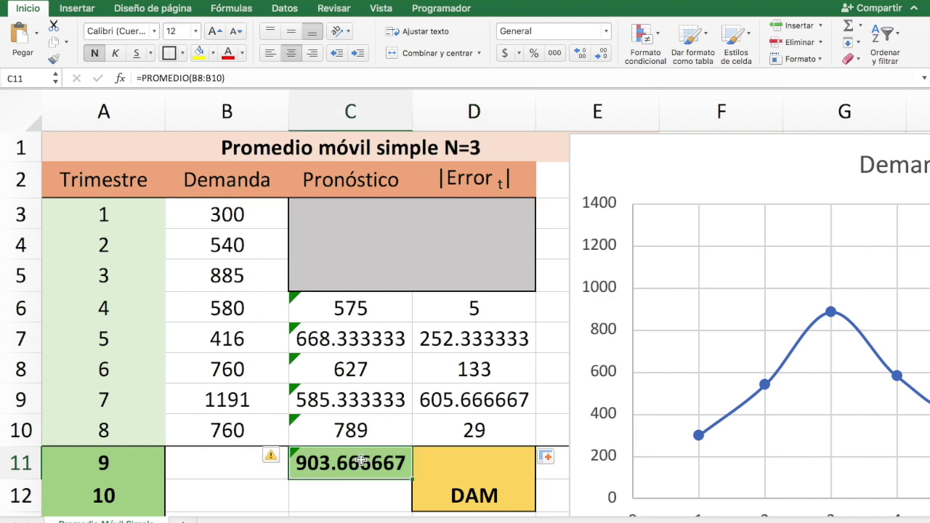
{"action": "left_click", "coordinate": [235, 463]}
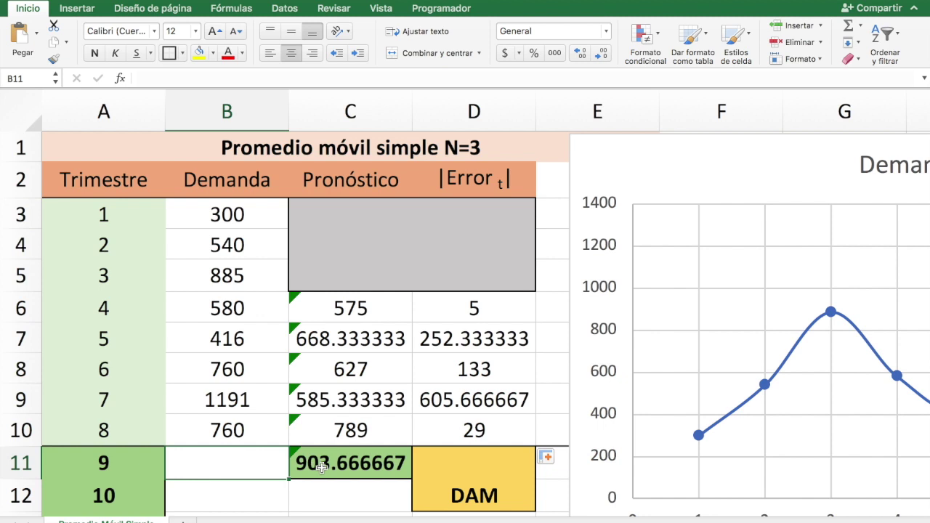
{"action": "left_click", "coordinate": [352, 469]}
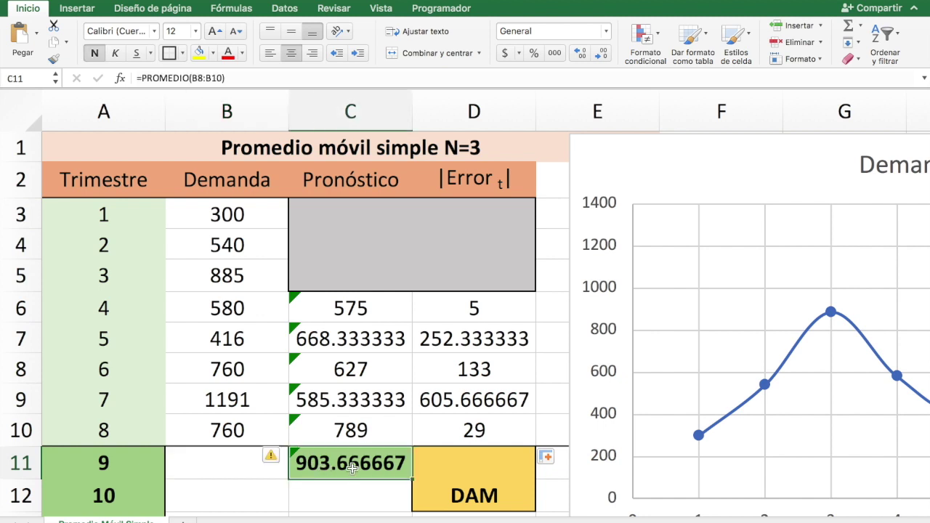
{"action": "left_click", "coordinate": [472, 471]}
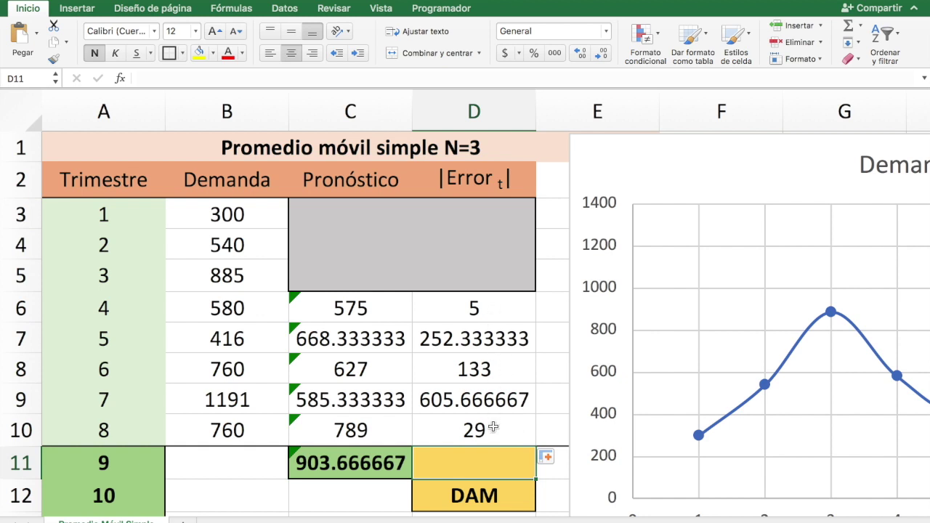
{"action": "left_click", "coordinate": [494, 314]}
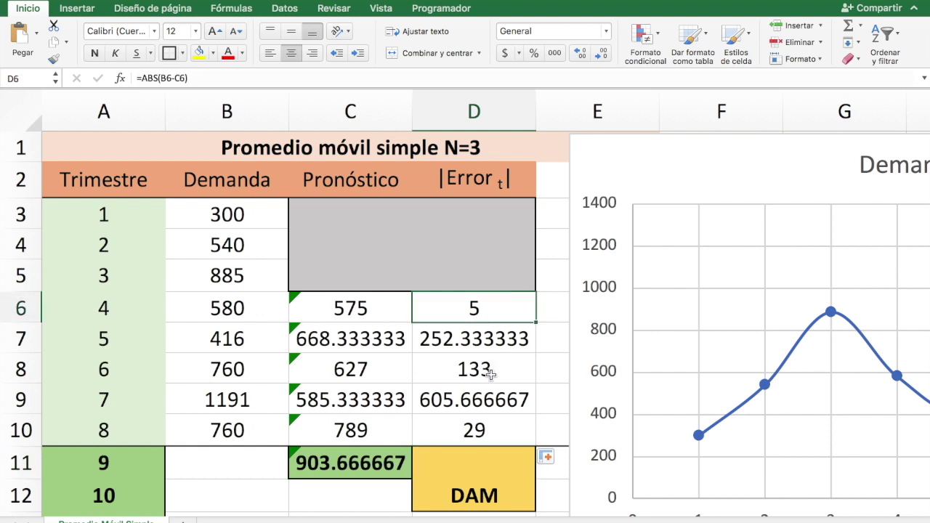
Step: Calculate the N=3 DAM in D11 with =PROMEDIO(D6:D10), averaging the absolute errors
{"action": "left_click", "coordinate": [486, 460]}
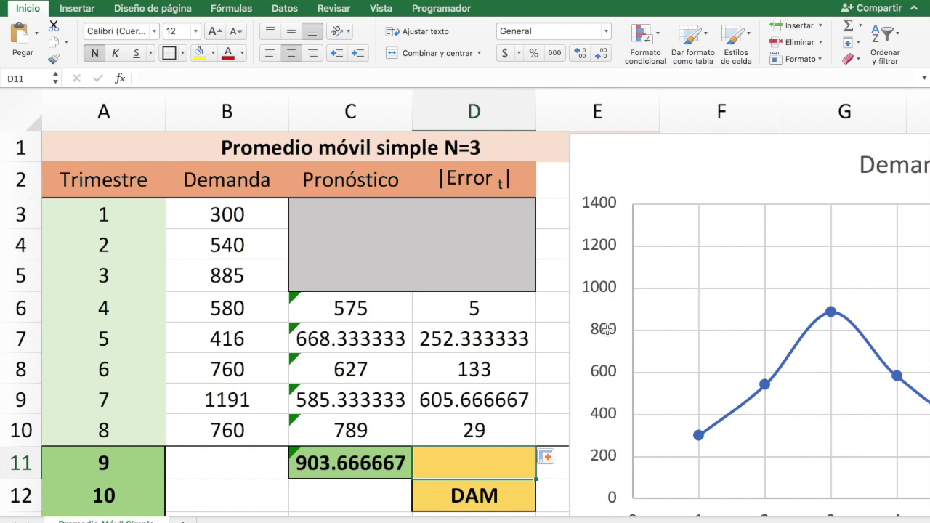
{"action": "left_click", "coordinate": [860, 27]}
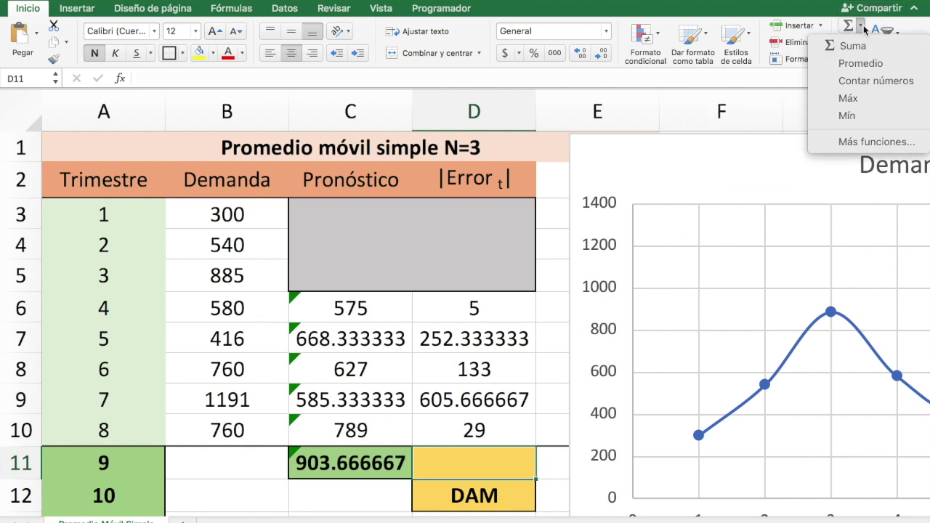
{"action": "left_click", "coordinate": [861, 64]}
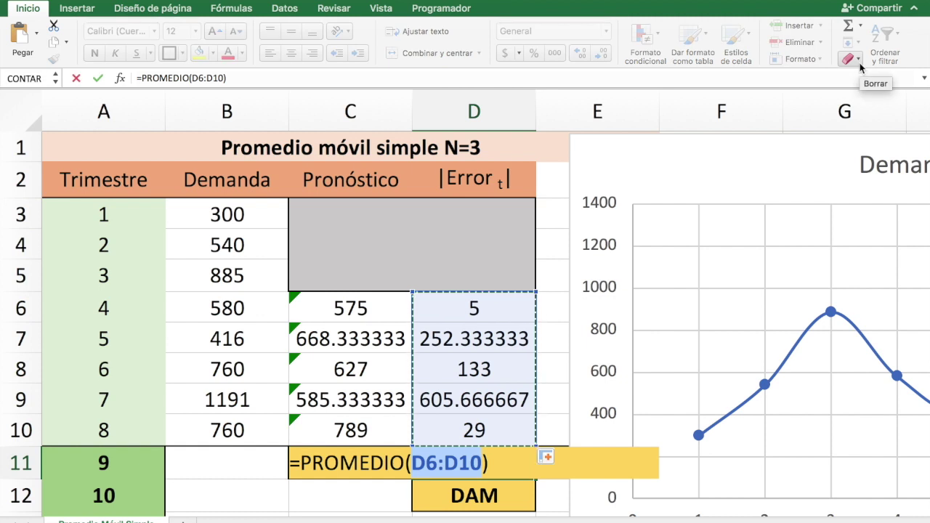
{"action": "key", "text": "Return"}
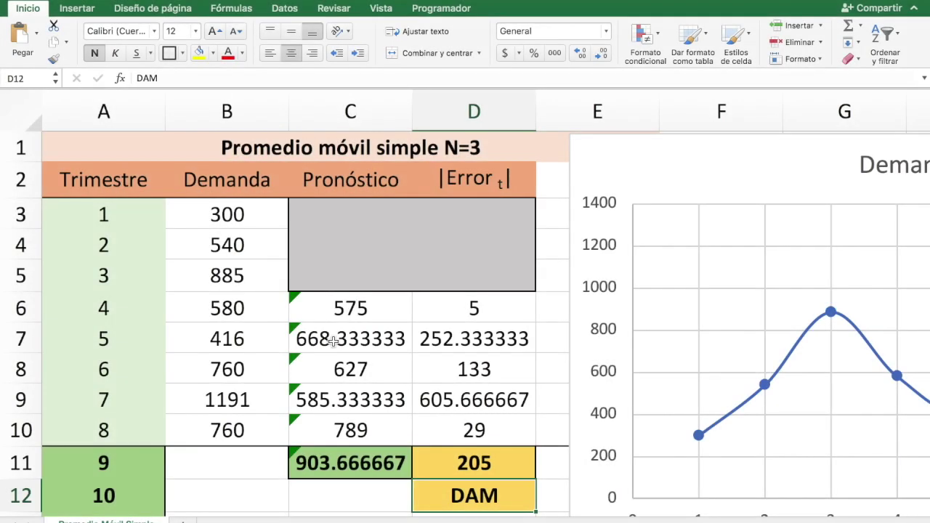
Step: Review the N=3 and N=4 moving average tables, including the N=4 demand data and the quarter 9 row
{"action": "scroll", "coordinate": [333, 341], "scroll_direction": "down", "scroll_amount": 6}
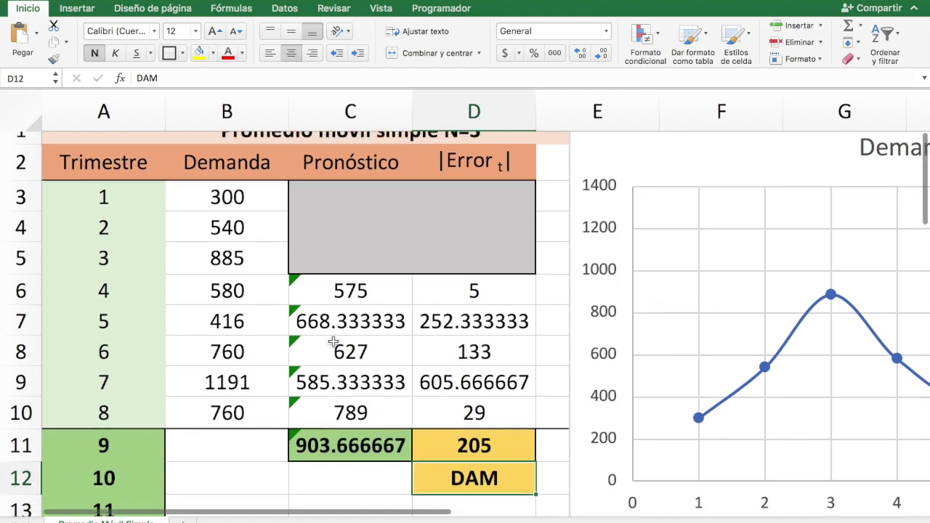
{"action": "scroll", "coordinate": [333, 341], "scroll_direction": "down", "scroll_amount": 6}
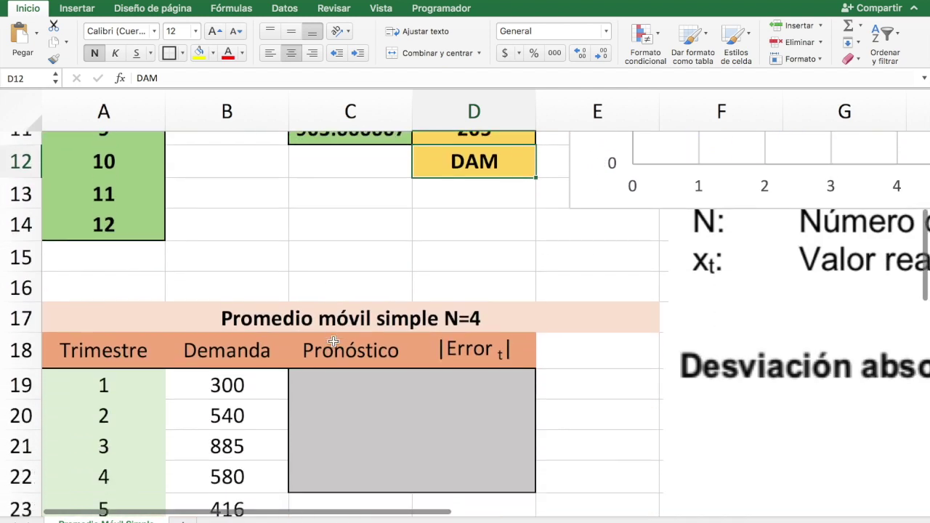
{"action": "scroll", "coordinate": [332, 340], "scroll_direction": "up", "scroll_amount": 1}
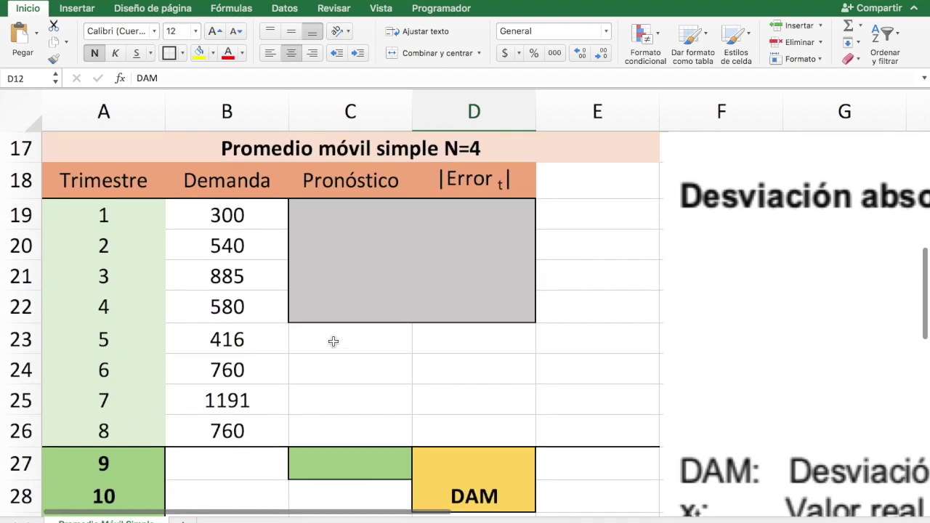
{"action": "scroll", "coordinate": [333, 341], "scroll_direction": "down", "scroll_amount": 3}
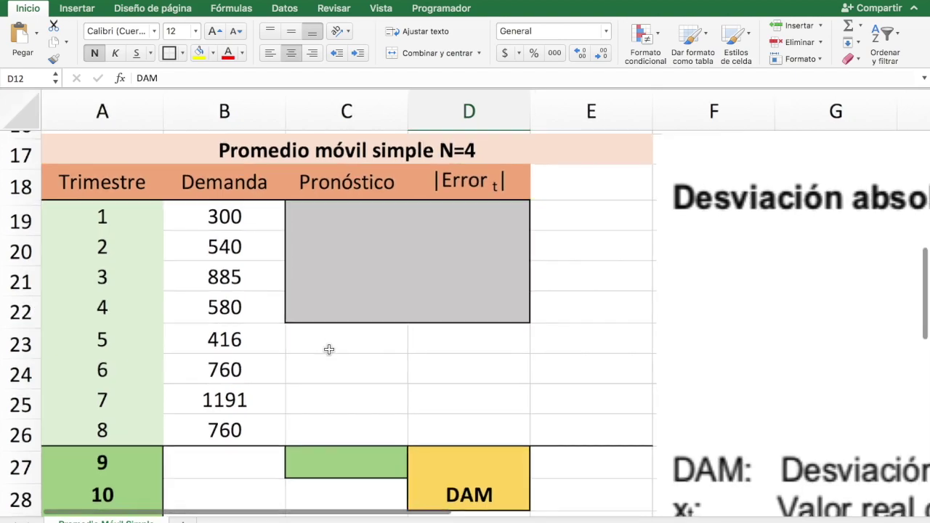
{"action": "scroll", "coordinate": [328, 349], "scroll_direction": "down", "scroll_amount": 2}
{"action": "scroll", "coordinate": [329, 349], "scroll_direction": "up", "scroll_amount": 10}
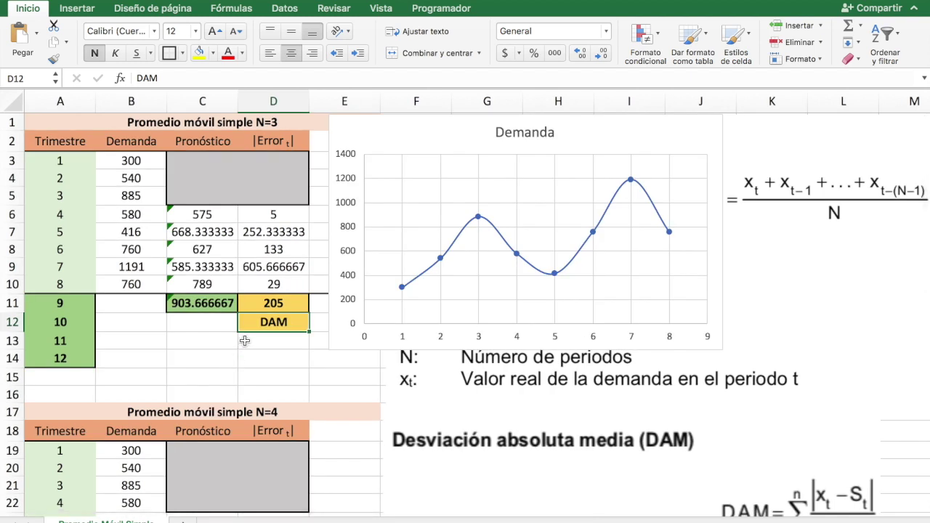
{"action": "left_click", "coordinate": [263, 126]}
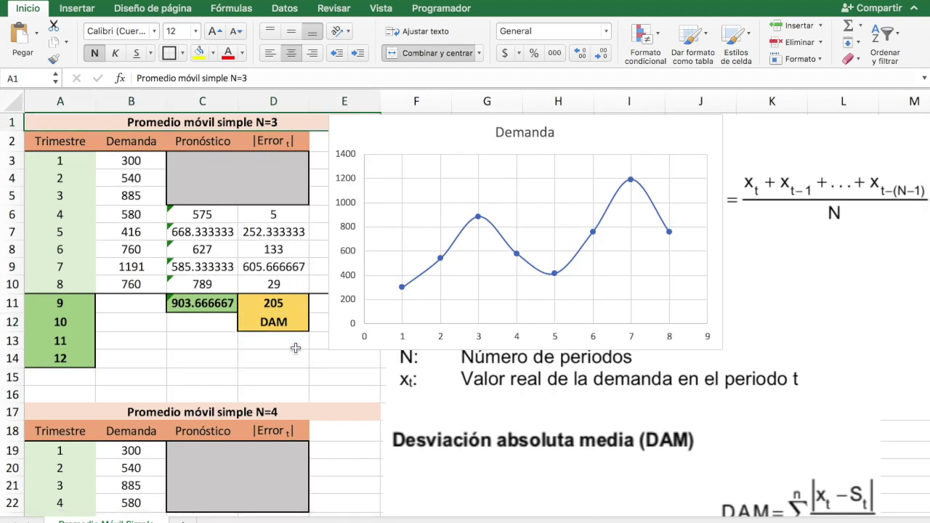
{"action": "left_click", "coordinate": [274, 412]}
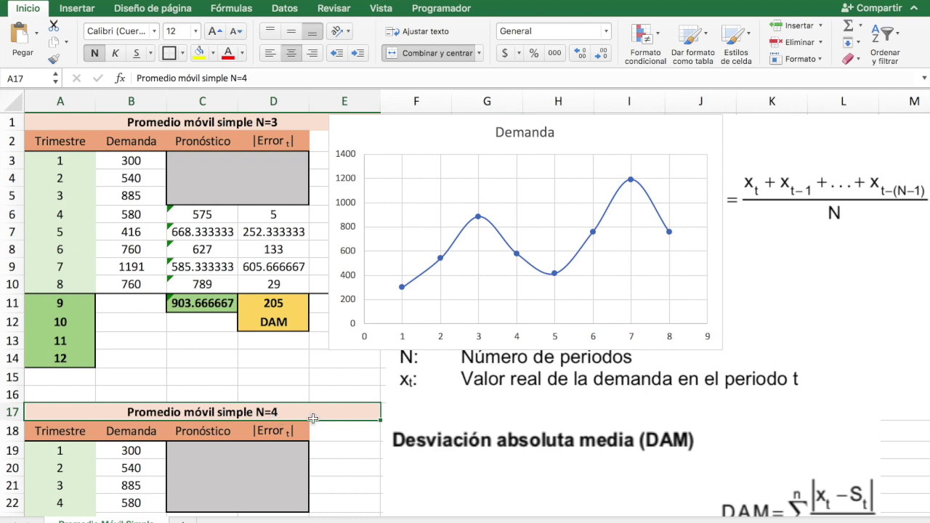
{"action": "scroll", "coordinate": [312, 418], "scroll_direction": "down", "scroll_amount": 3}
{"action": "scroll", "coordinate": [312, 417], "scroll_direction": "down", "scroll_amount": 3}
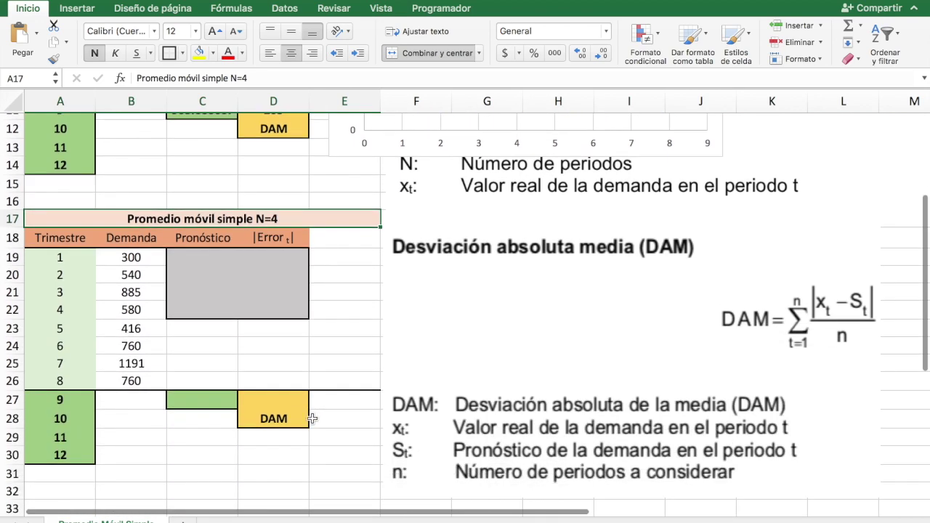
{"action": "scroll", "coordinate": [191, 364], "scroll_direction": "down", "scroll_amount": 6}
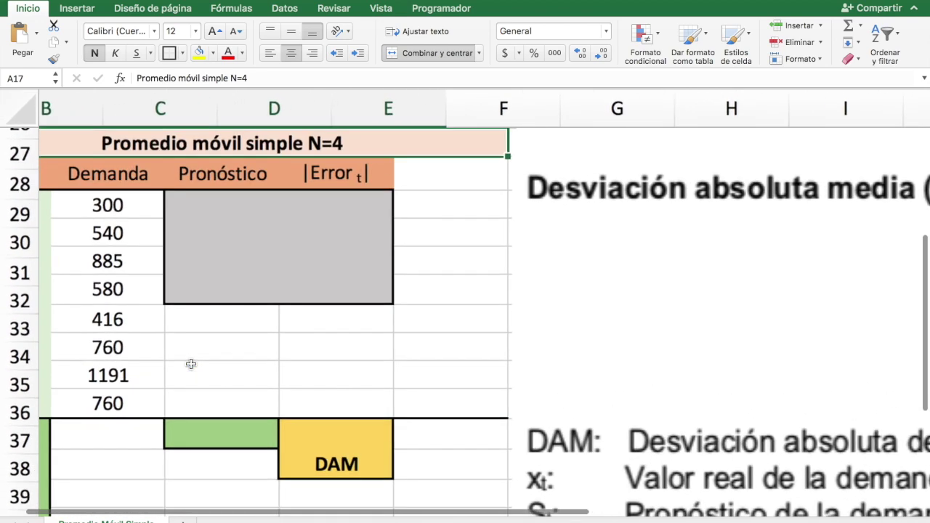
{"action": "scroll", "coordinate": [191, 363], "scroll_direction": "up", "scroll_amount": 3}
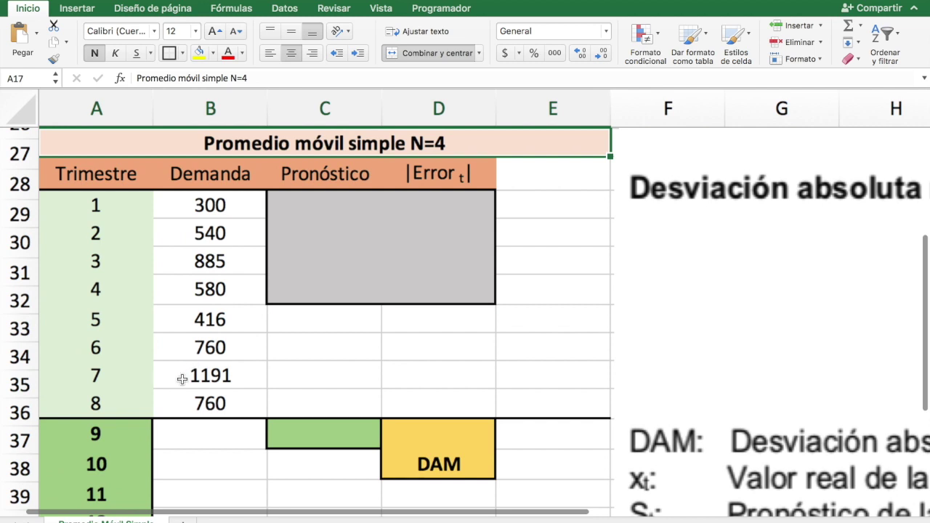
{"action": "left_click", "coordinate": [107, 459]}
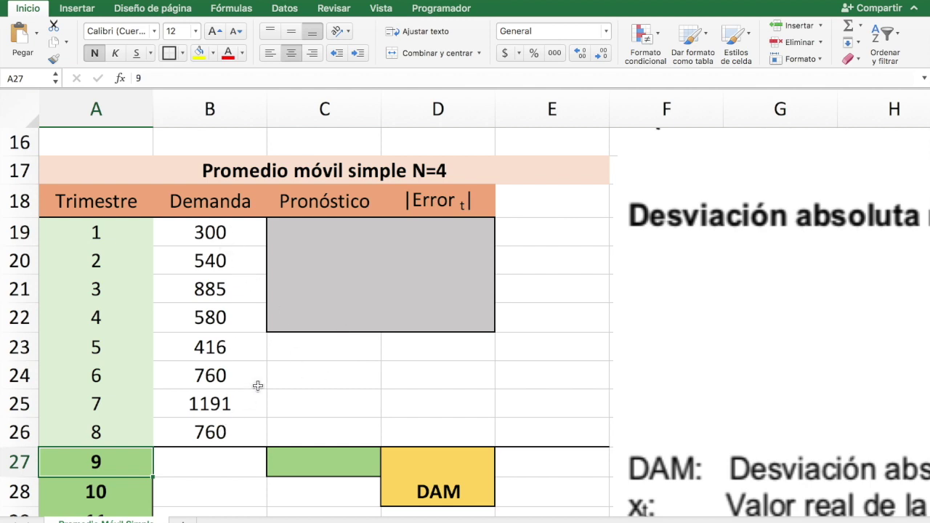
Step: Enter =PROMEDIO(B19:B22) in C23 to forecast quarter 5 from the first four quarters of demand
{"action": "left_click_drag", "start_coordinate": [242, 232], "coordinate": [243, 315]}
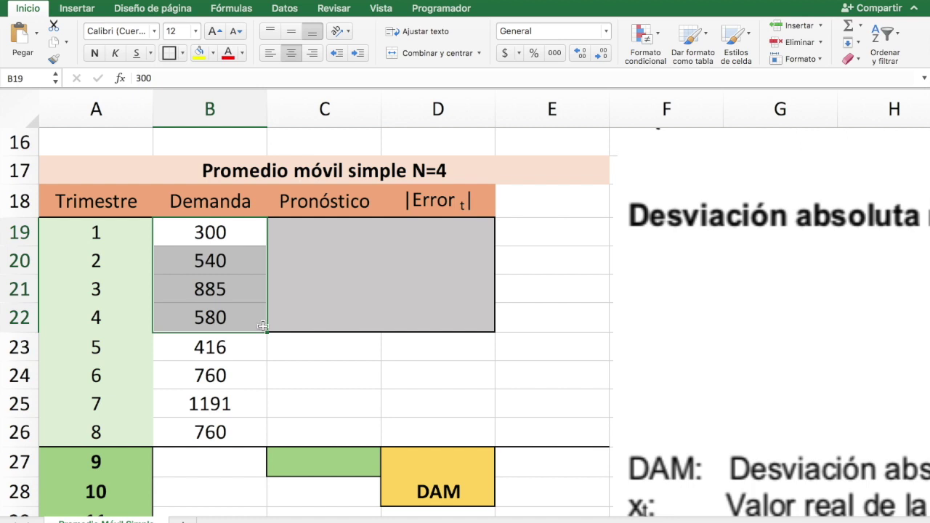
{"action": "left_click", "coordinate": [299, 346]}
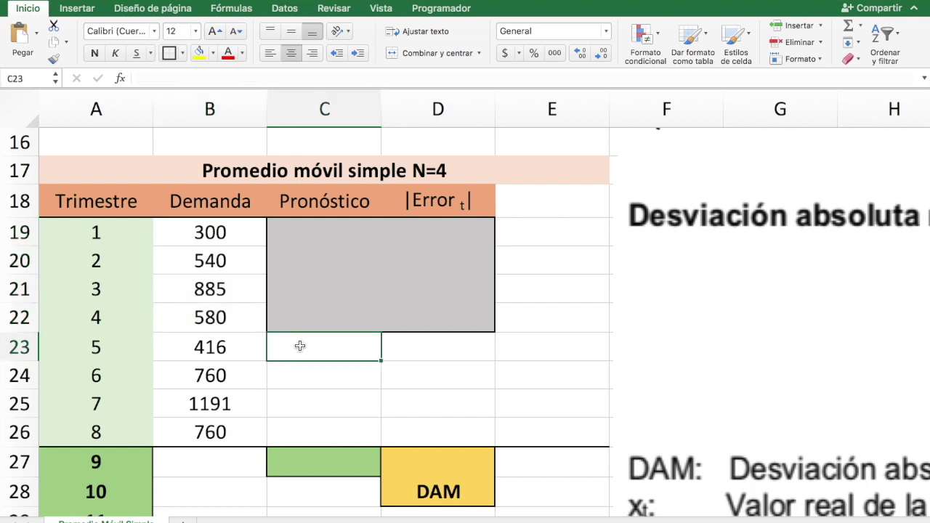
{"action": "type", "text": "=pro"}
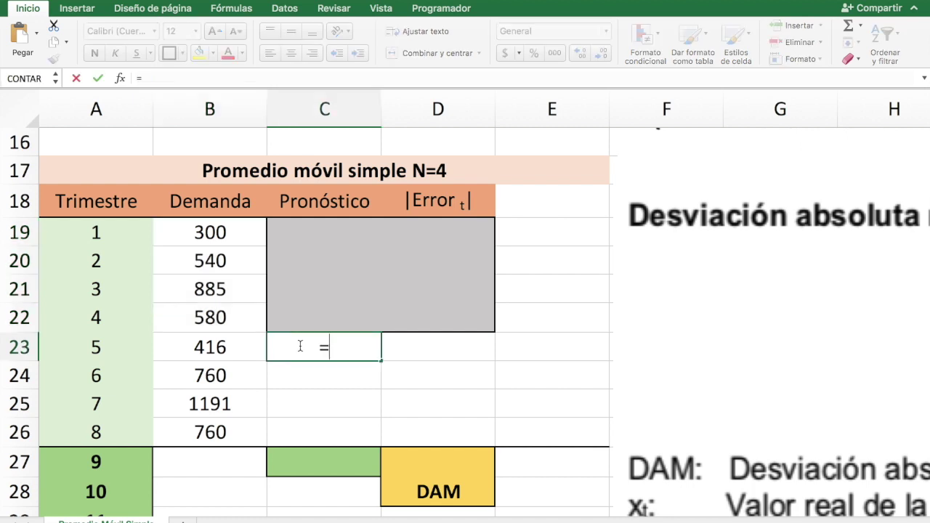
{"action": "key", "text": "Down"}
{"action": "key", "text": "Up"}
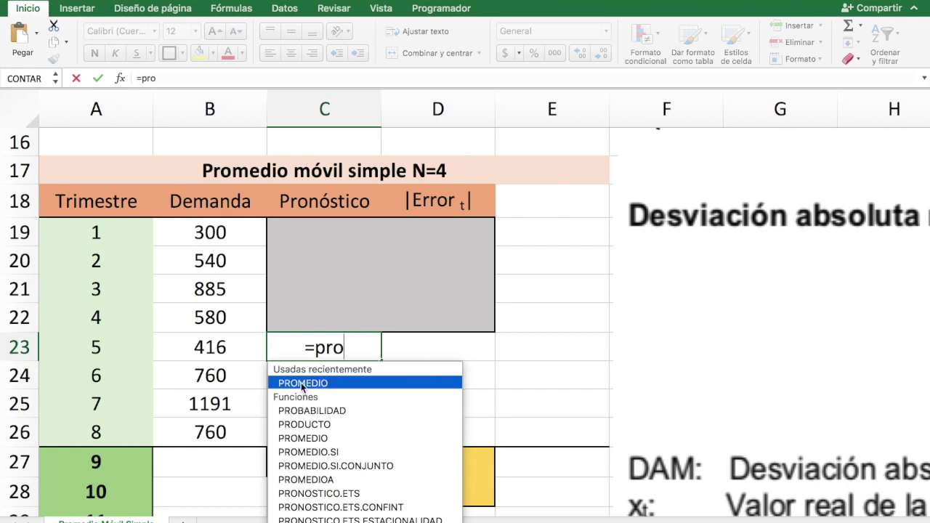
{"action": "key", "text": "Tab"}
{"action": "left_click_drag", "start_coordinate": [229, 234], "coordinate": [234, 323]}
{"action": "key", "text": "Return"}
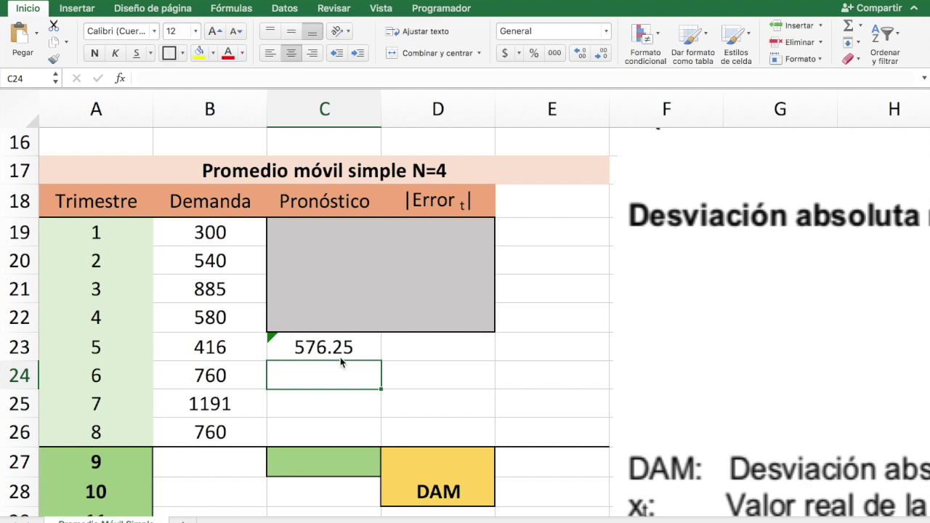
Step: Fill the N=4 forecast formula from C23 down through C27 without formatting, and check the formula in C27
{"action": "left_click", "coordinate": [365, 356]}
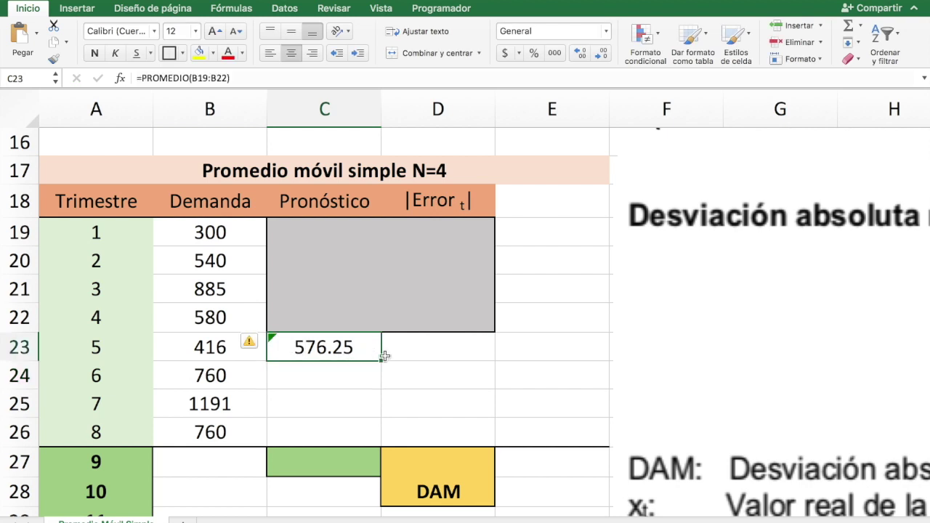
{"action": "left_click_drag", "start_coordinate": [381, 361], "coordinate": [375, 473]}
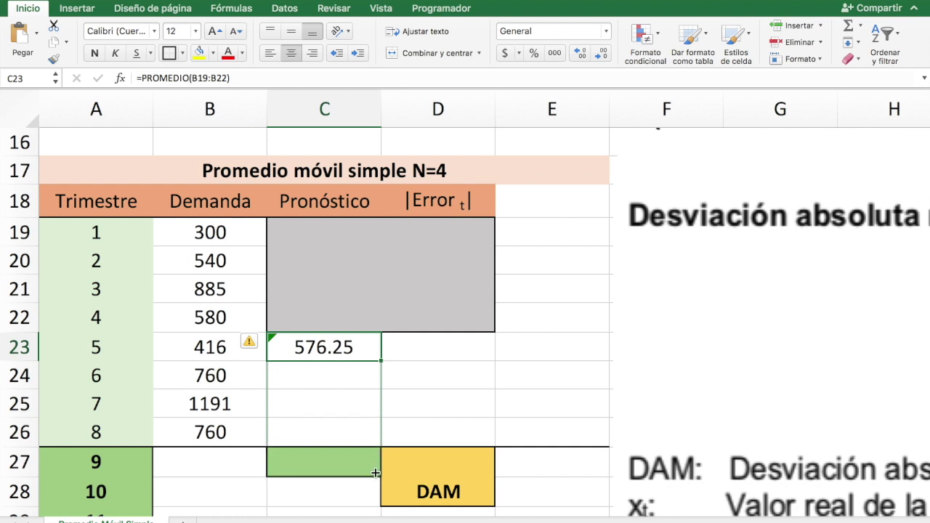
{"action": "left_click_drag", "start_coordinate": [375, 473], "coordinate": [375, 472]}
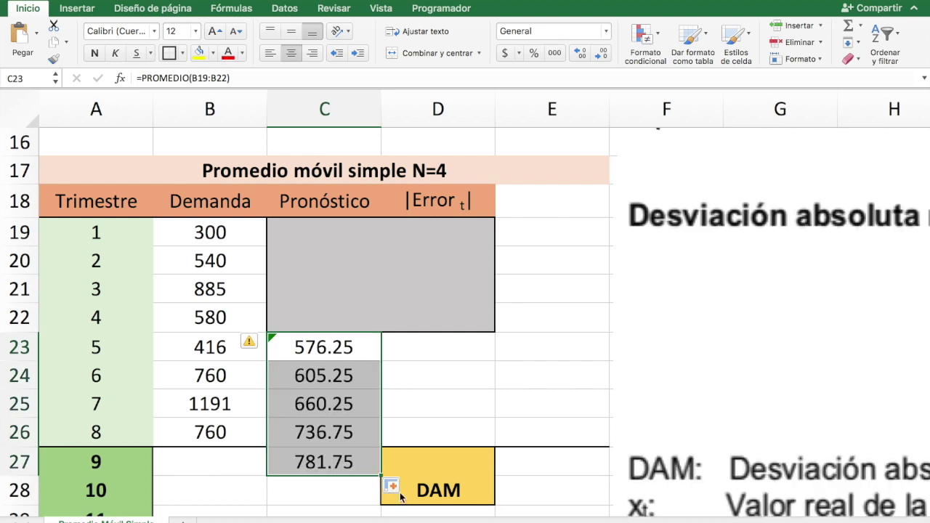
{"action": "left_click", "coordinate": [396, 486]}
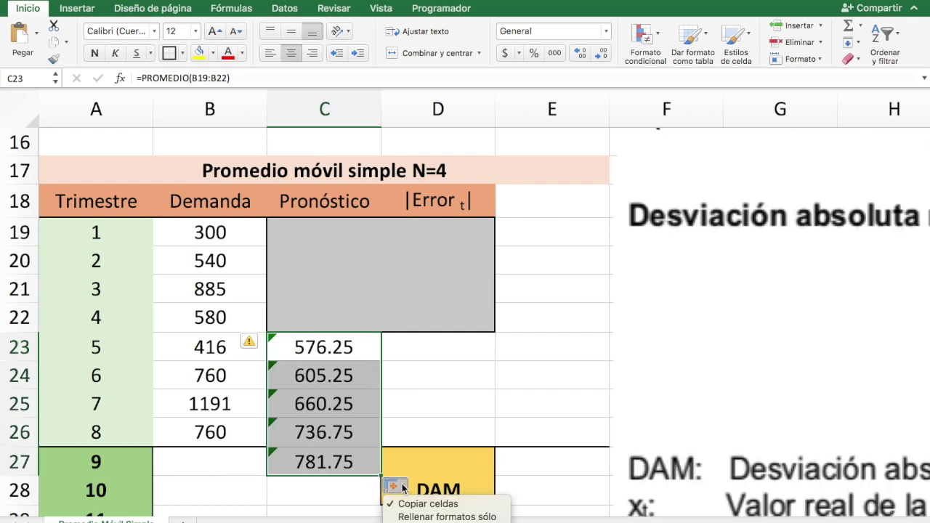
{"action": "left_click", "coordinate": [446, 522]}
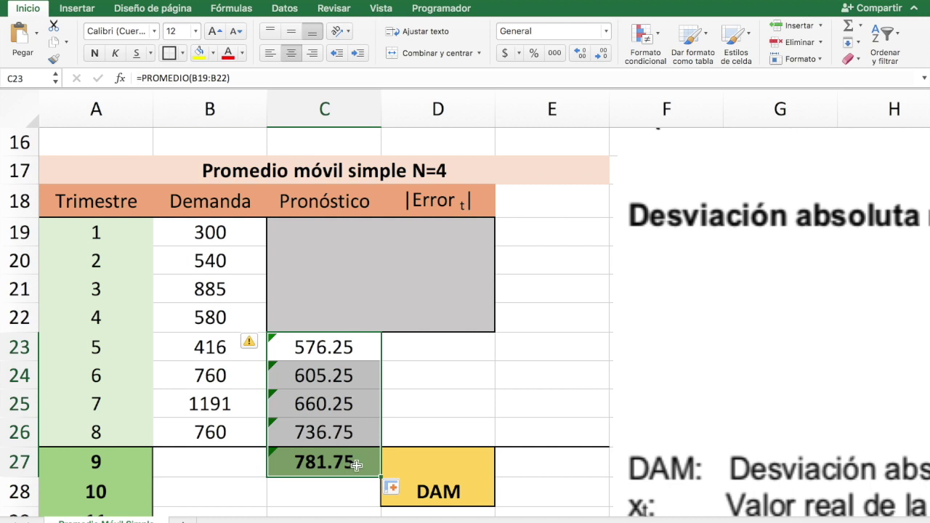
{"action": "left_click", "coordinate": [356, 466]}
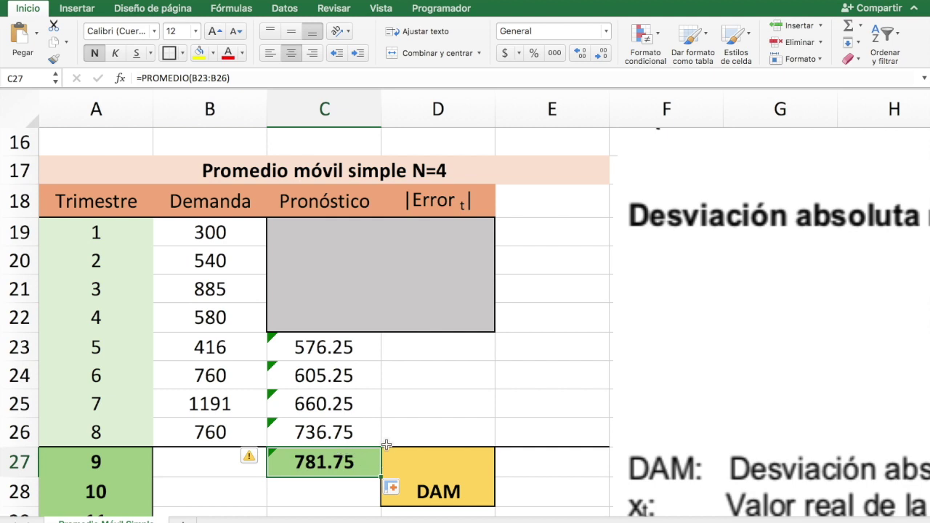
Step: Compare the quarter 9 forecasts and DAM values of the N=3 and N=4 tables, and select the N=3 forecast in C11
{"action": "scroll", "coordinate": [379, 432], "scroll_direction": "up", "scroll_amount": 5}
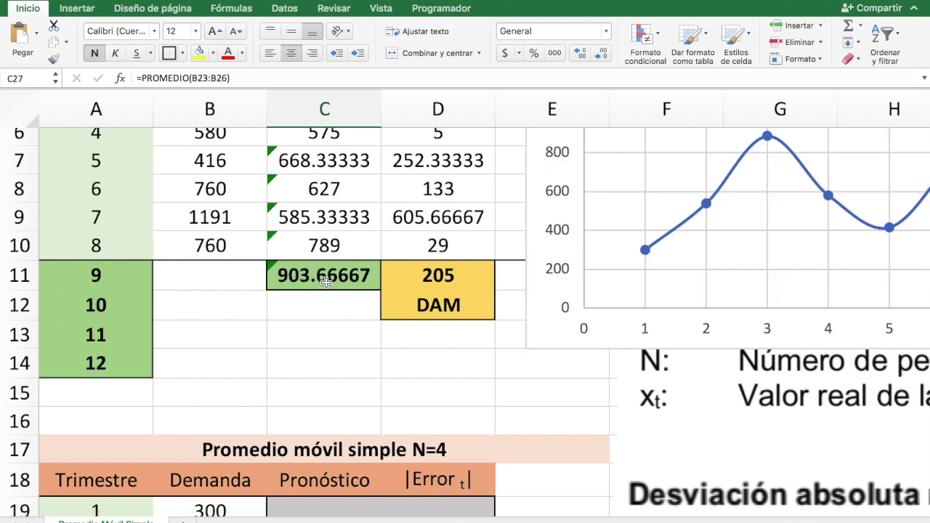
{"action": "scroll", "coordinate": [324, 281], "scroll_direction": "down", "scroll_amount": 7}
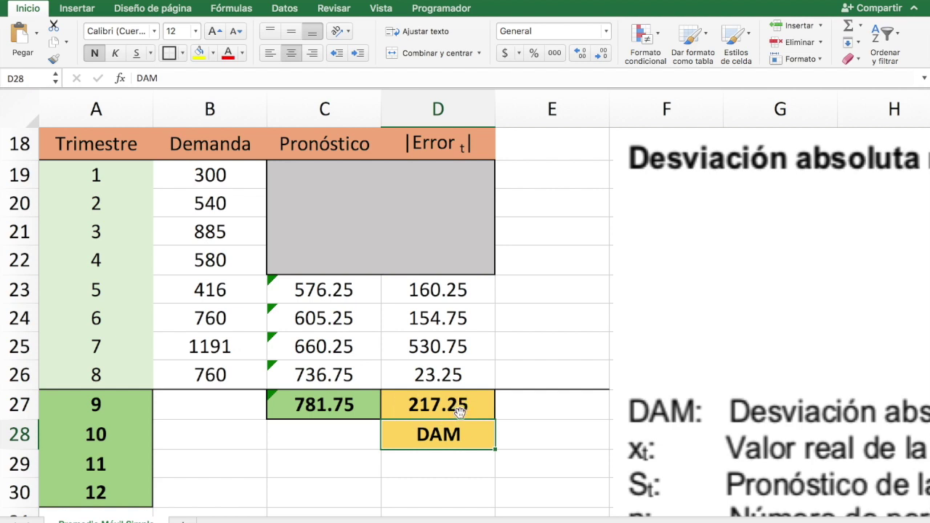
{"action": "scroll", "coordinate": [409, 216], "scroll_direction": "up", "scroll_amount": 2}
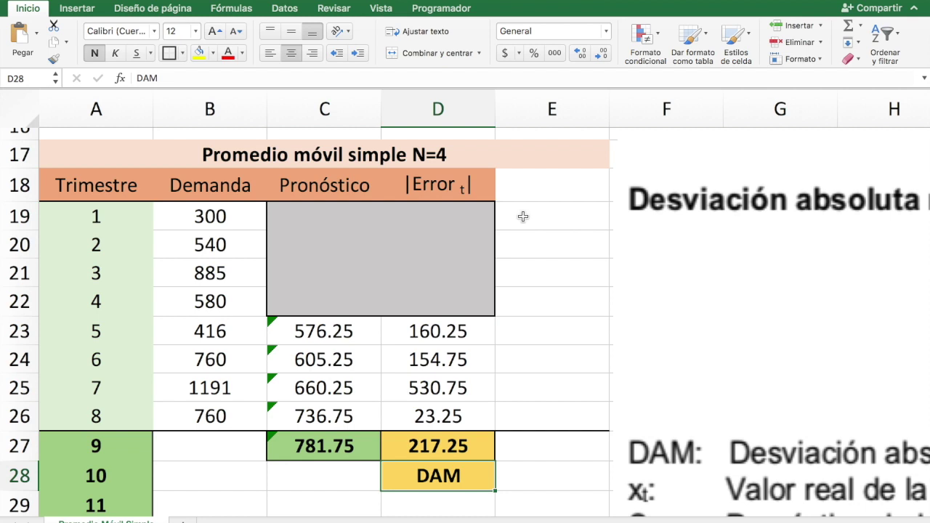
{"action": "scroll", "coordinate": [523, 217], "scroll_direction": "up", "scroll_amount": 8}
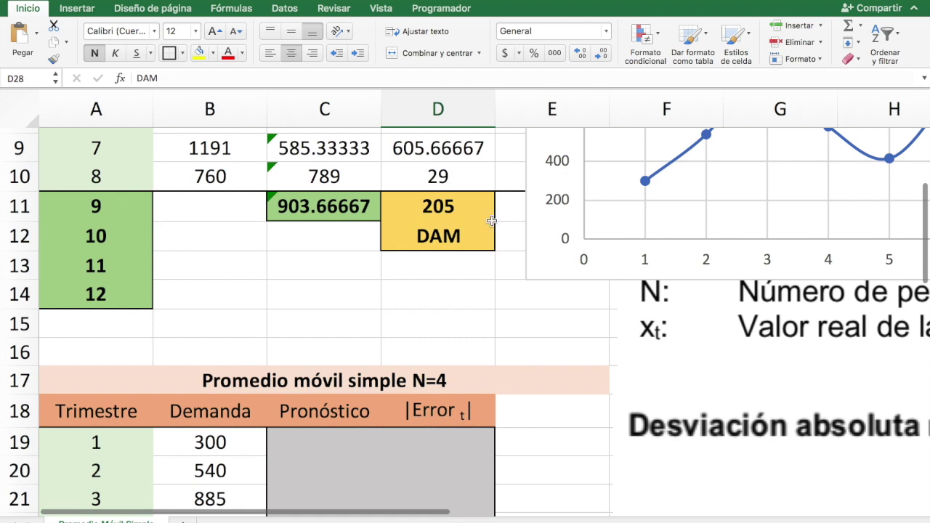
{"action": "scroll", "coordinate": [508, 218], "scroll_direction": "up", "scroll_amount": 8}
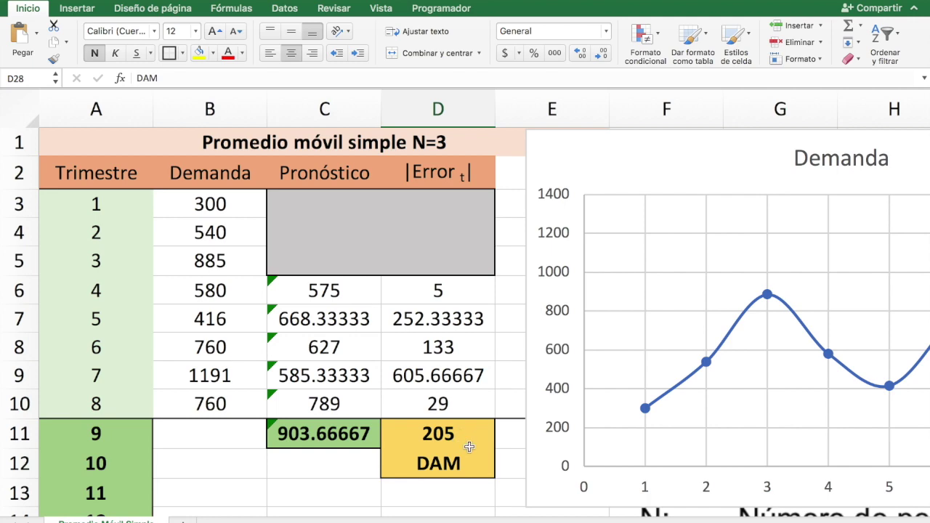
{"action": "scroll", "coordinate": [469, 447], "scroll_direction": "down", "scroll_amount": 10}
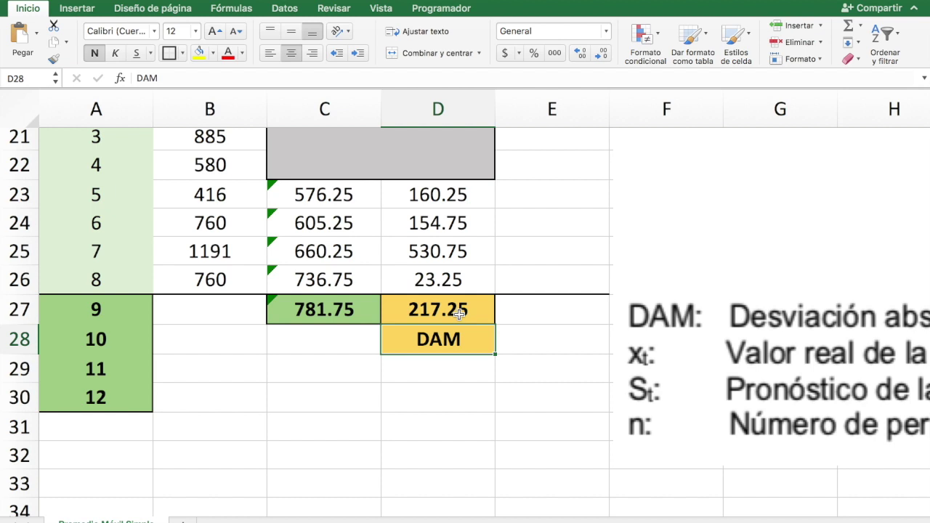
{"action": "scroll", "coordinate": [448, 305], "scroll_direction": "up", "scroll_amount": 5}
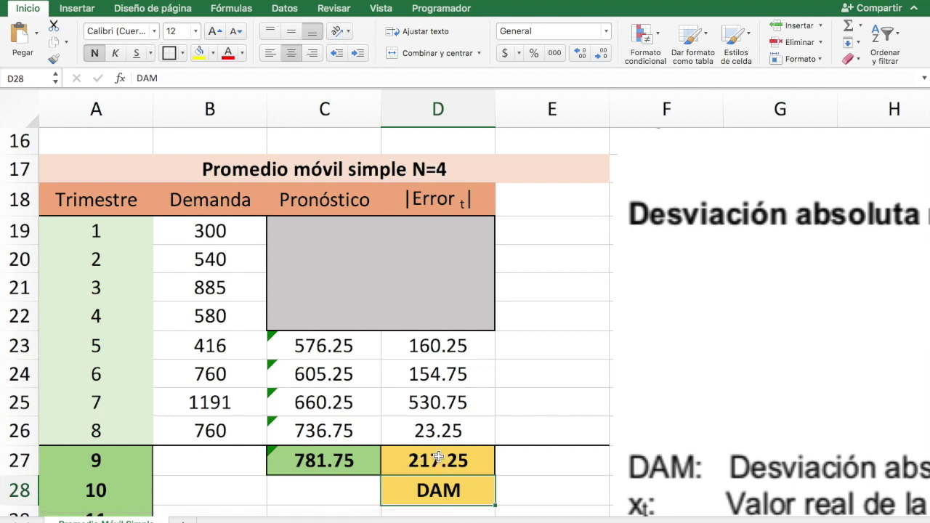
{"action": "scroll", "coordinate": [436, 458], "scroll_direction": "up", "scroll_amount": 5}
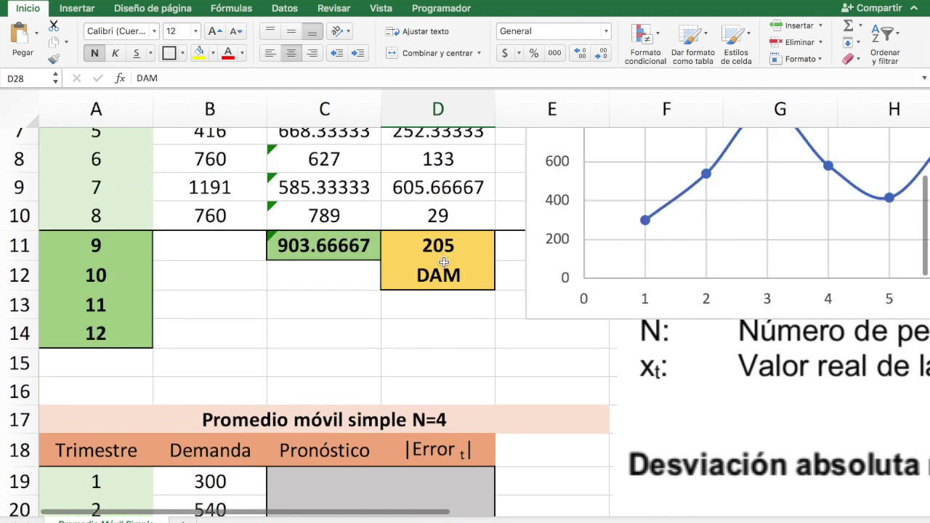
{"action": "scroll", "coordinate": [429, 263], "scroll_direction": "up", "scroll_amount": 4}
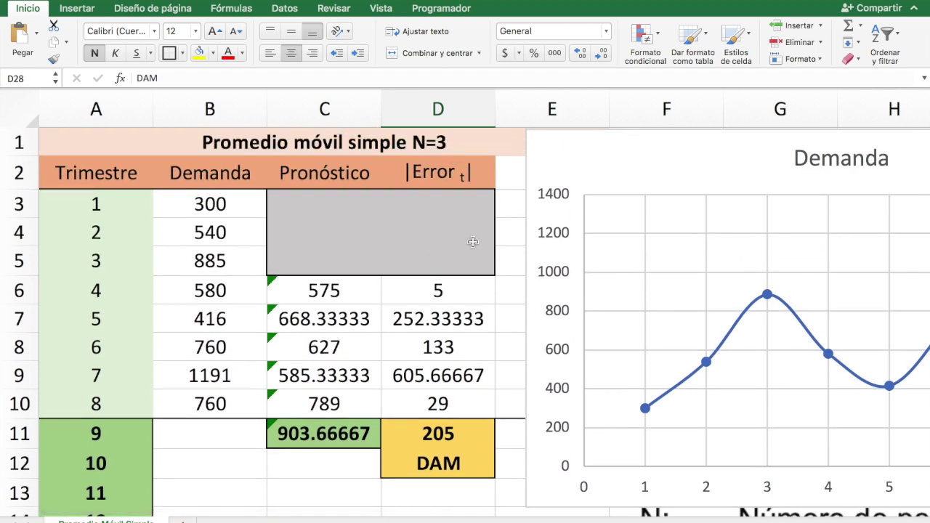
{"action": "left_click", "coordinate": [298, 436]}
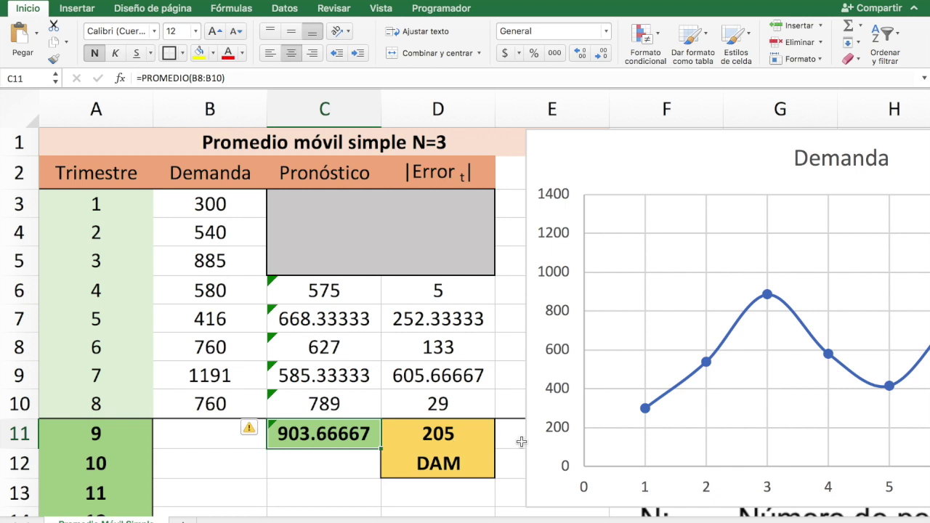
Step: Add a new data series named Pronóstico N=3 to the Demanda chart's data source
{"action": "scroll", "coordinate": [521, 442], "scroll_direction": "right", "scroll_amount": 1}
{"action": "scroll", "coordinate": [521, 441], "scroll_direction": "right", "scroll_amount": 5}
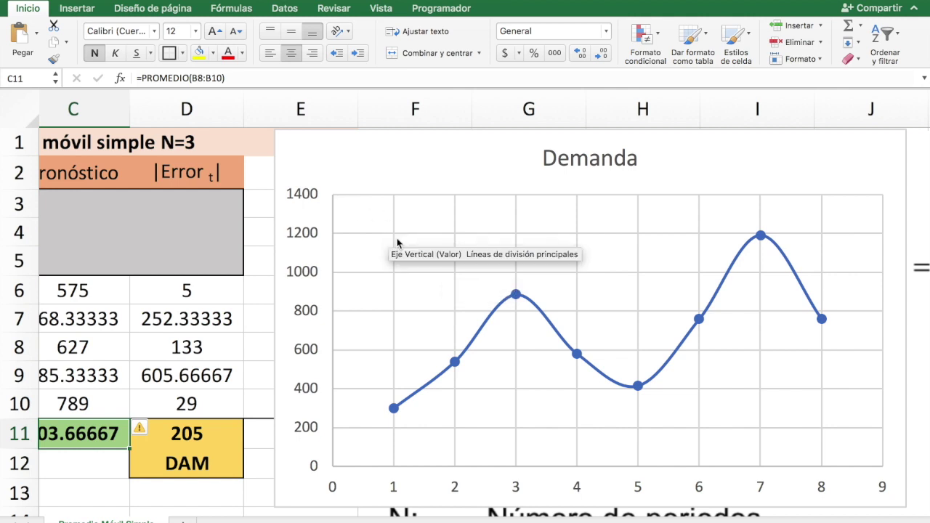
{"action": "scroll", "coordinate": [419, 252], "scroll_direction": "down", "scroll_amount": 1}
{"action": "scroll", "coordinate": [419, 252], "scroll_direction": "up", "scroll_amount": 1}
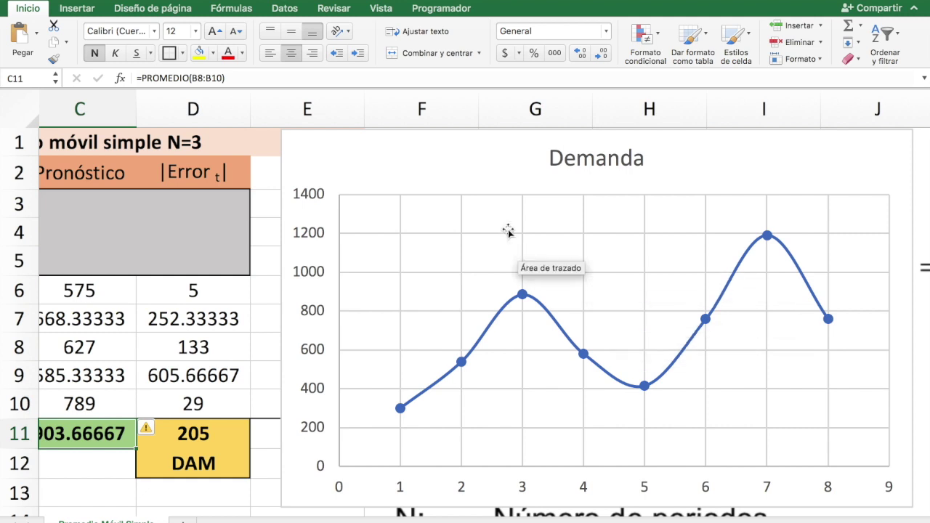
{"action": "left_click", "coordinate": [490, 181]}
{"action": "right_click", "coordinate": [490, 177]}
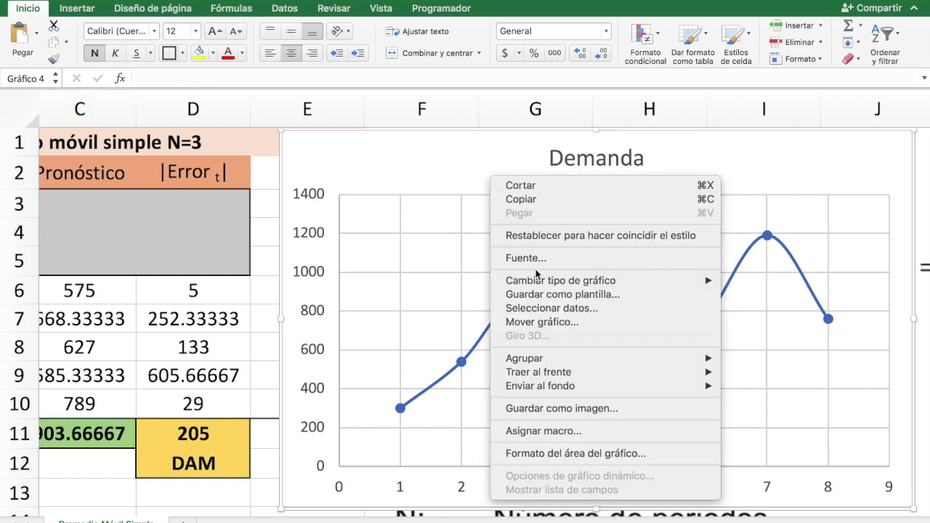
{"action": "left_click", "coordinate": [545, 311]}
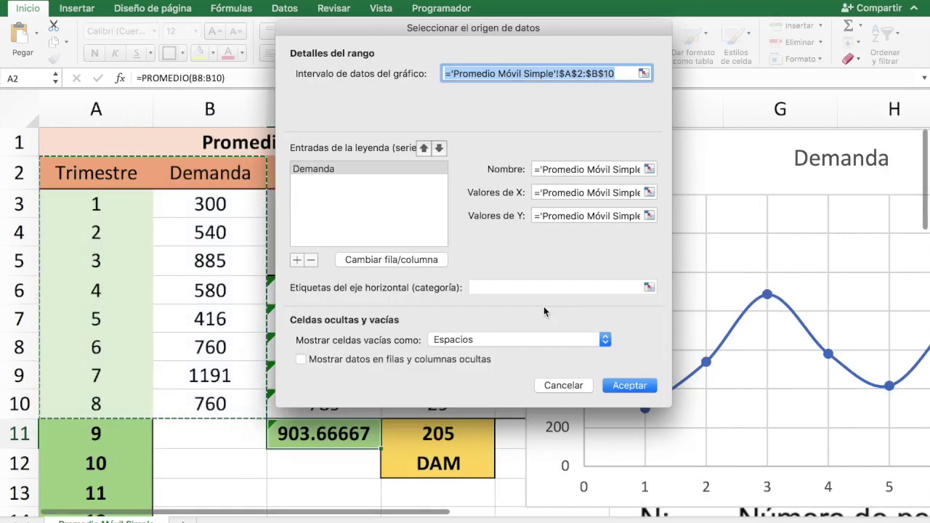
{"action": "left_click_drag", "start_coordinate": [390, 30], "coordinate": [241, 27]}
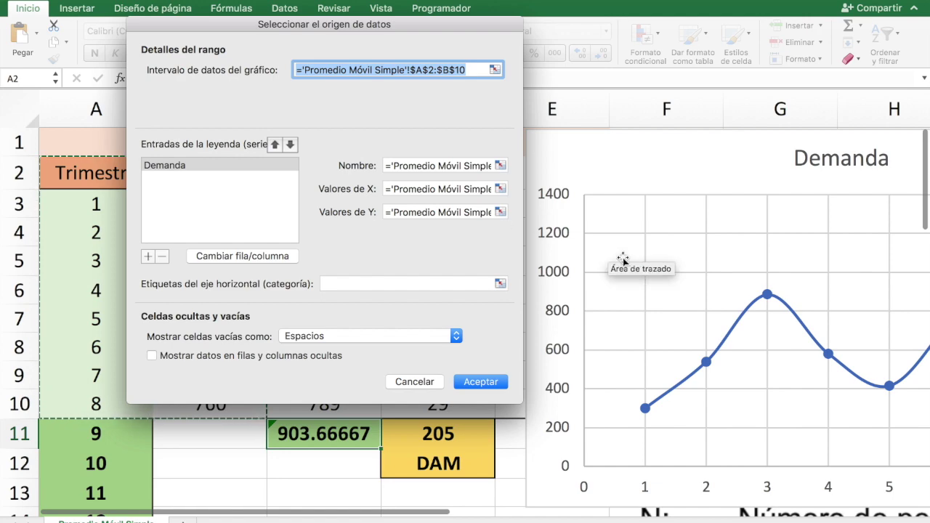
{"action": "scroll", "coordinate": [726, 288], "scroll_direction": "right", "scroll_amount": 5}
{"action": "scroll", "coordinate": [727, 288], "scroll_direction": "left", "scroll_amount": 5}
{"action": "scroll", "coordinate": [726, 287], "scroll_direction": "down", "scroll_amount": 1}
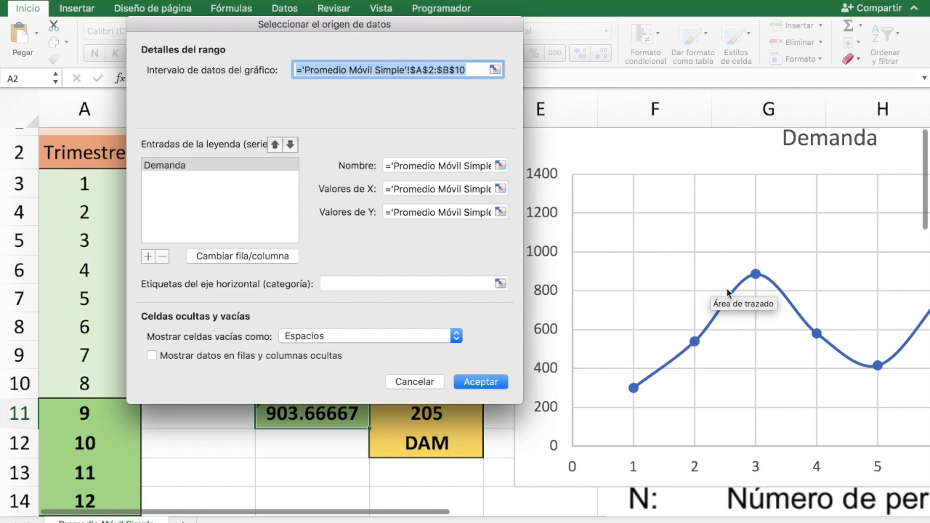
{"action": "left_click", "coordinate": [148, 256]}
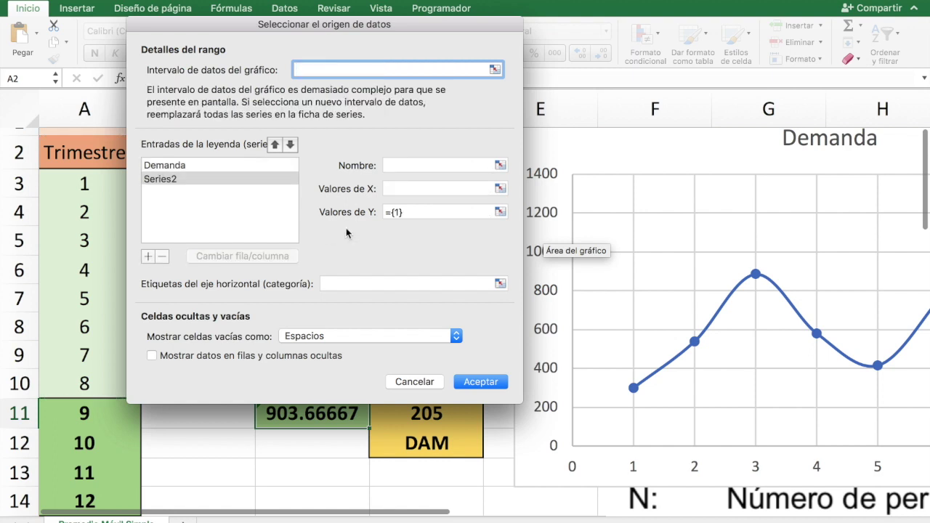
{"action": "left_click", "coordinate": [418, 167]}
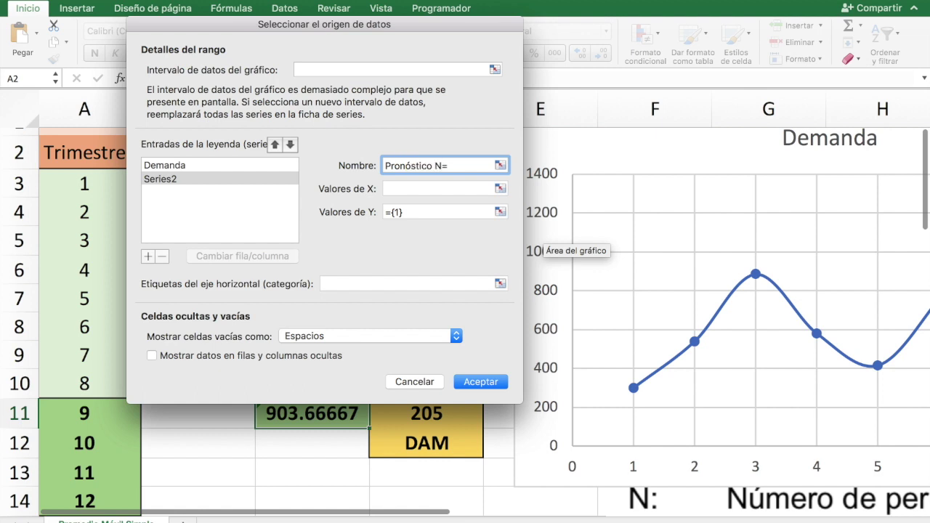
{"action": "left_click", "coordinate": [438, 186]}
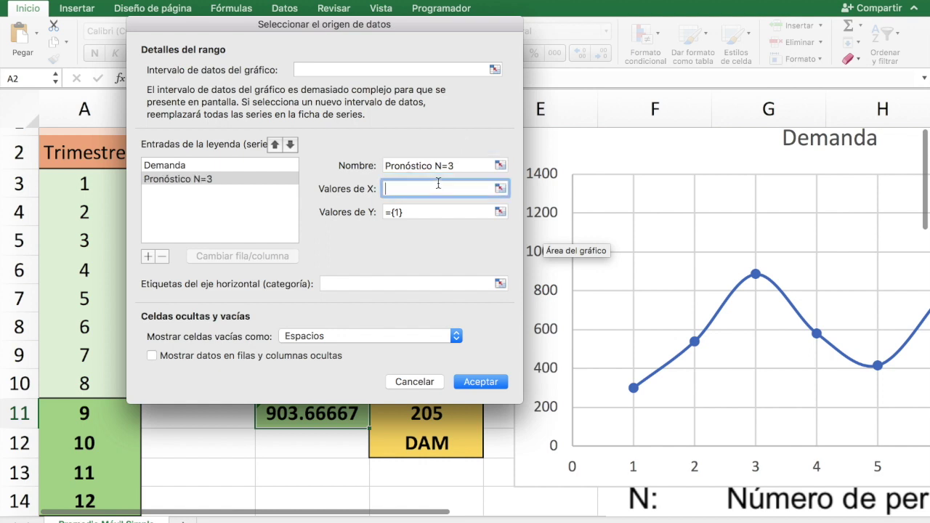
Step: Set the Pronóstico N=3 series' X values to A3:A11 and Y values to C3:C11, and apply the chart data
{"action": "left_click_drag", "start_coordinate": [430, 24], "coordinate": [684, 46]}
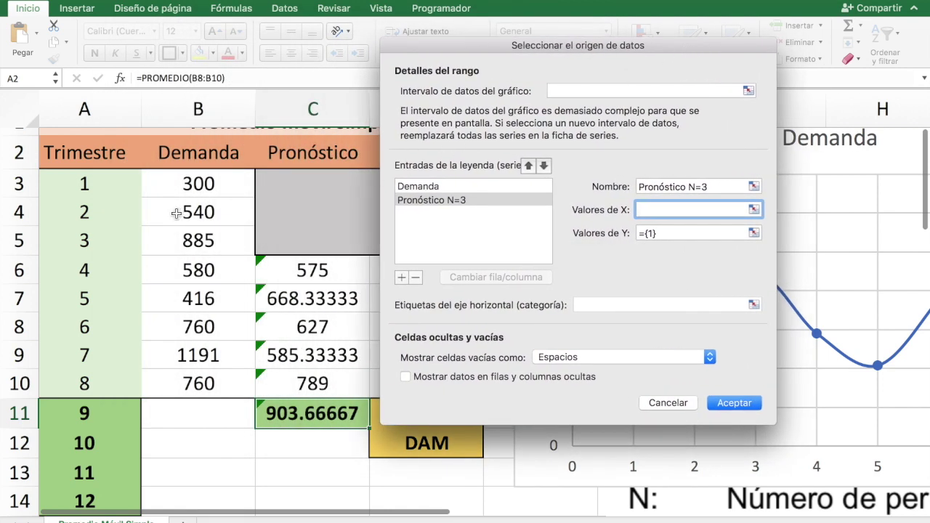
{"action": "left_click", "coordinate": [95, 180]}
{"action": "left_click_drag", "start_coordinate": [95, 211], "coordinate": [113, 411]}
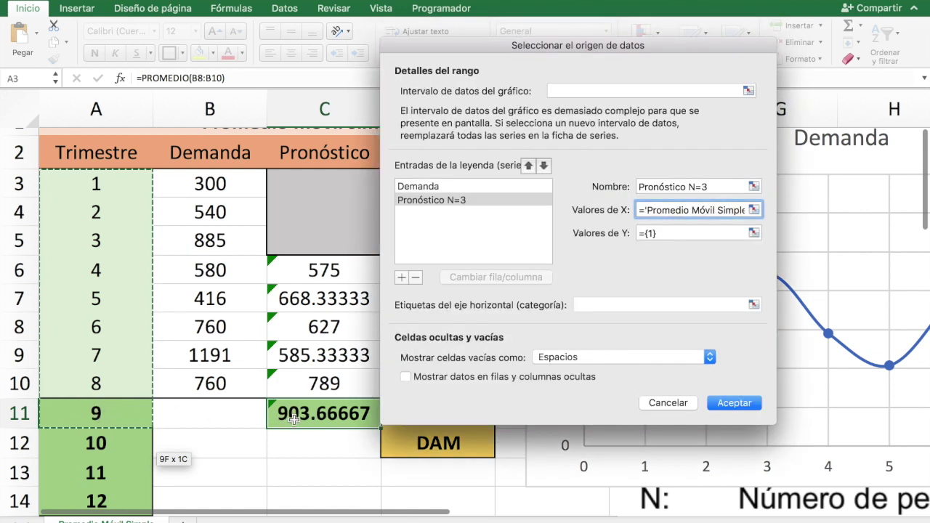
{"action": "left_click", "coordinate": [753, 232]}
{"action": "key", "text": "BackSpace"}
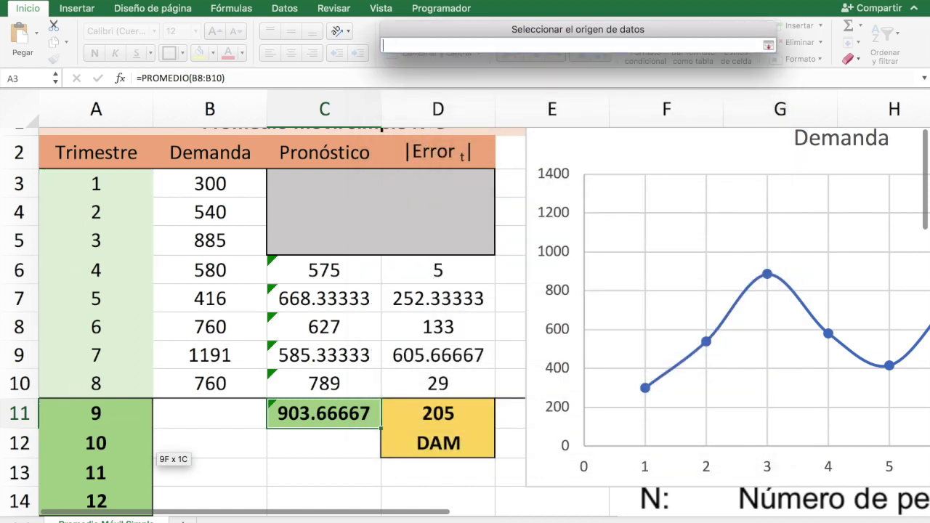
{"action": "left_click_drag", "start_coordinate": [546, 33], "coordinate": [596, 33]}
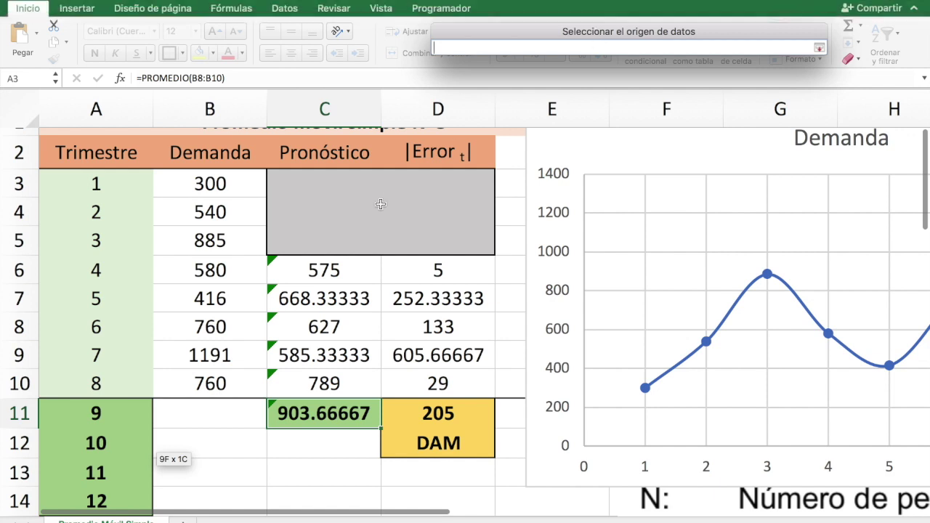
{"action": "left_click_drag", "start_coordinate": [322, 179], "coordinate": [316, 420]}
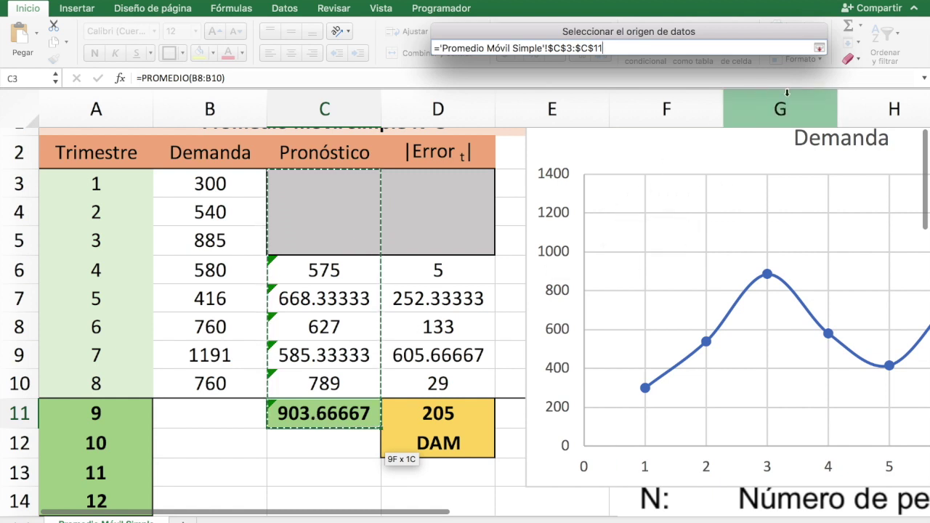
{"action": "left_click", "coordinate": [819, 48]}
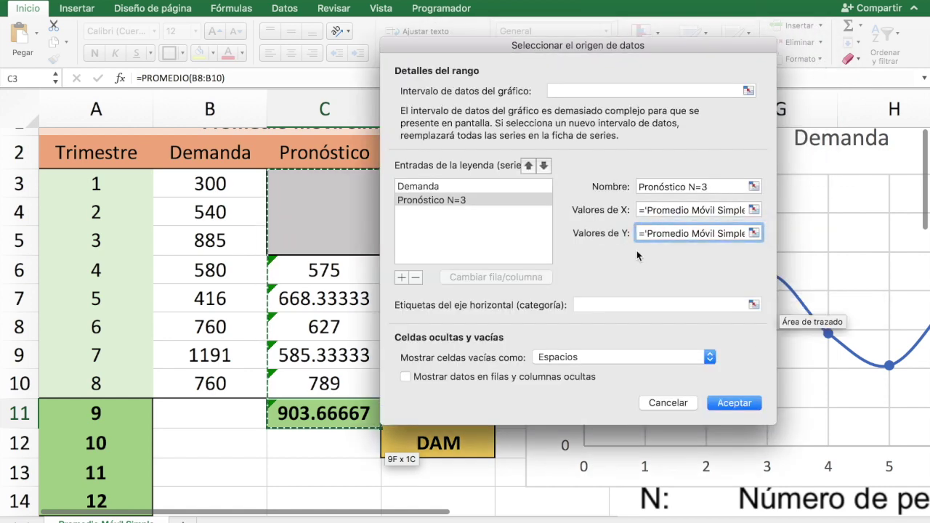
{"action": "left_click", "coordinate": [740, 407]}
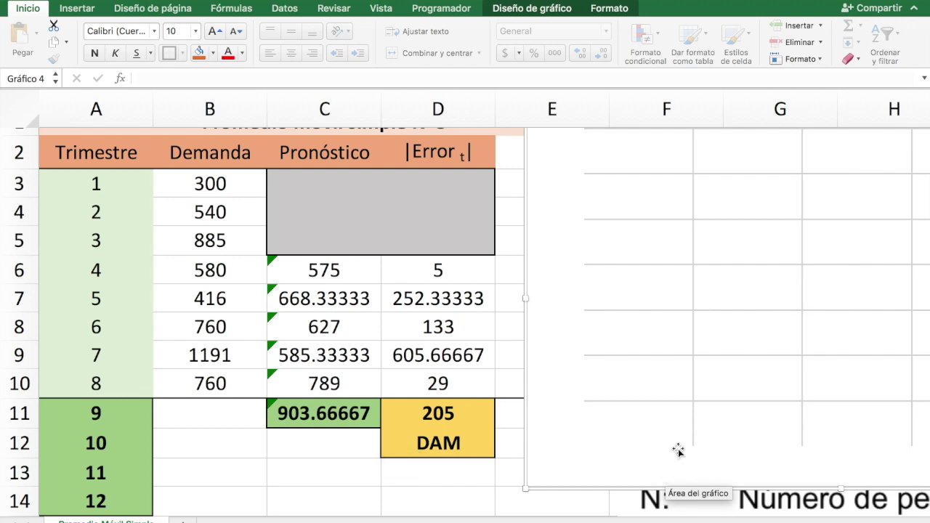
Step: Examine the chart, comparing the Pronóstico N=3 points with the demand curve and the N=3 table
{"action": "scroll", "coordinate": [711, 424], "scroll_direction": "right", "scroll_amount": 2}
{"action": "scroll", "coordinate": [710, 424], "scroll_direction": "up", "scroll_amount": 1}
{"action": "scroll", "coordinate": [705, 426], "scroll_direction": "right", "scroll_amount": 1}
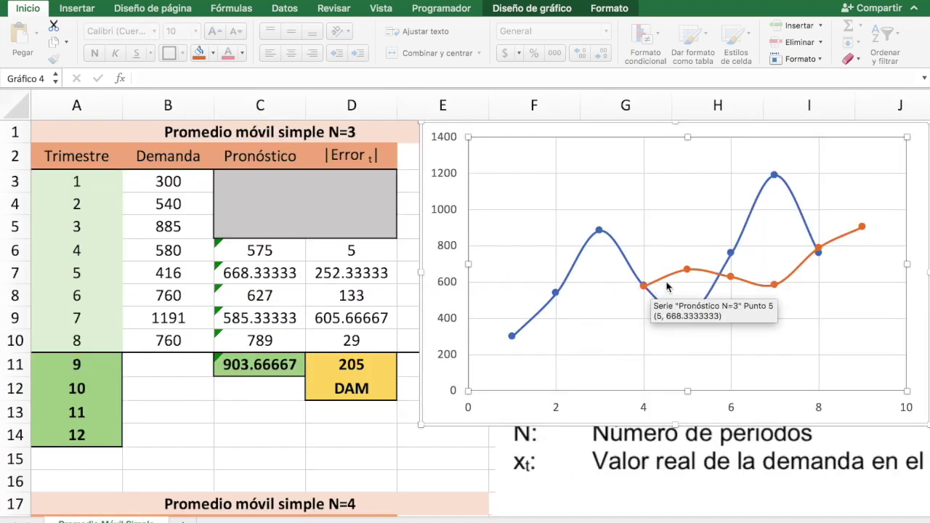
{"action": "scroll", "coordinate": [727, 290], "scroll_direction": "right", "scroll_amount": 2}
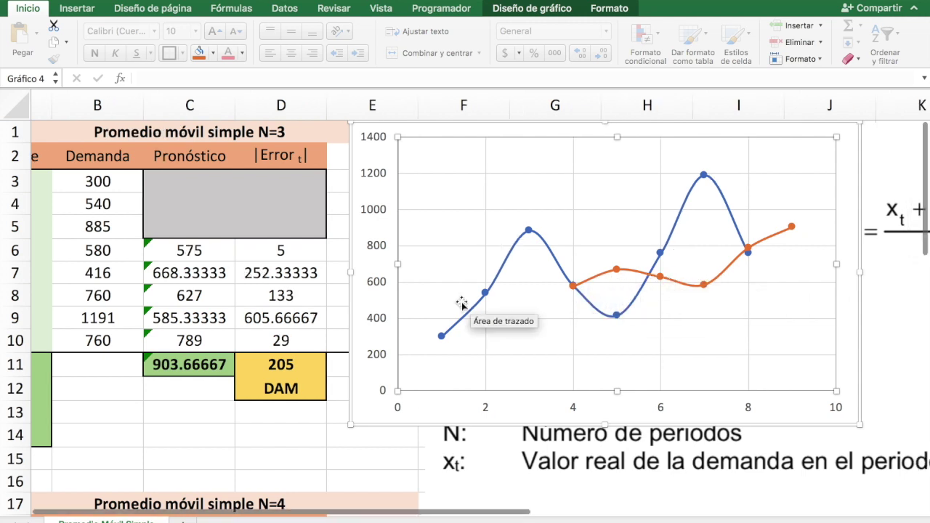
{"action": "scroll", "coordinate": [463, 300], "scroll_direction": "left", "scroll_amount": 2}
{"action": "scroll", "coordinate": [463, 304], "scroll_direction": "right", "scroll_amount": 6}
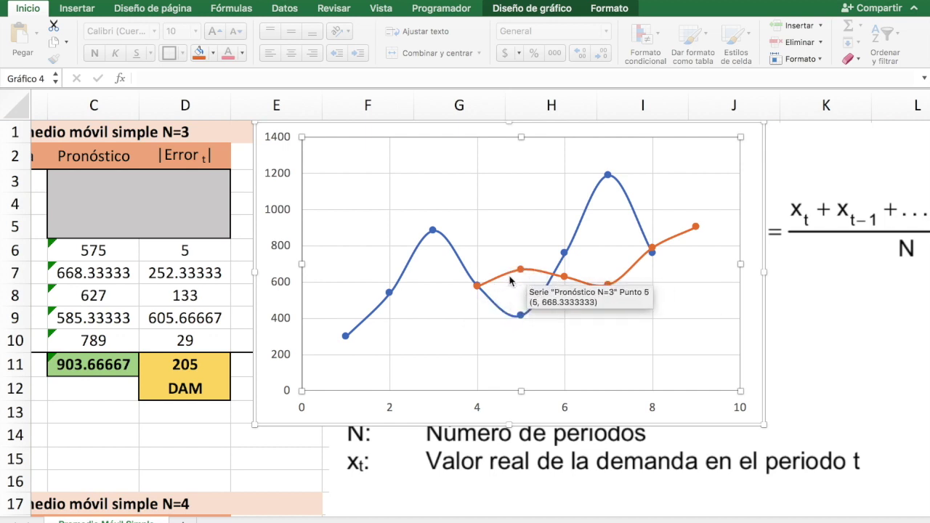
{"action": "mouse_move", "coordinate": [606, 286]}
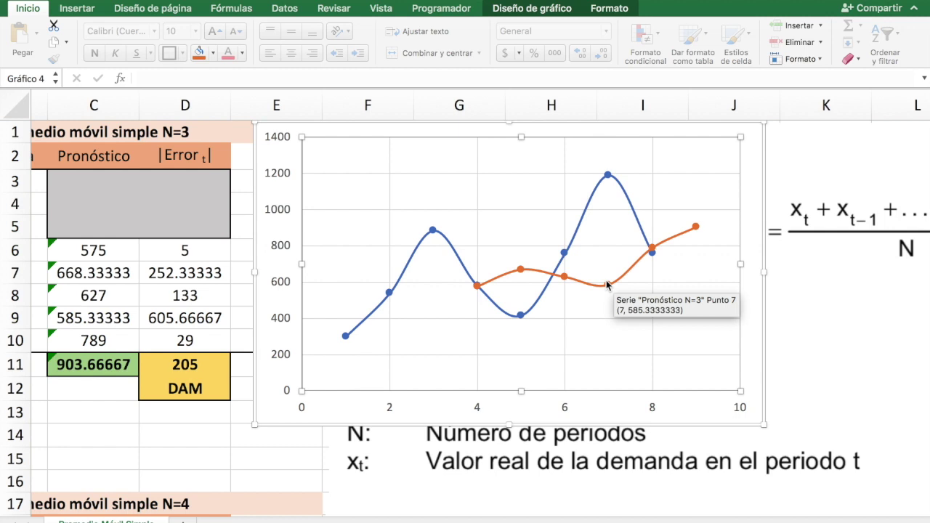
{"action": "mouse_move", "coordinate": [655, 259]}
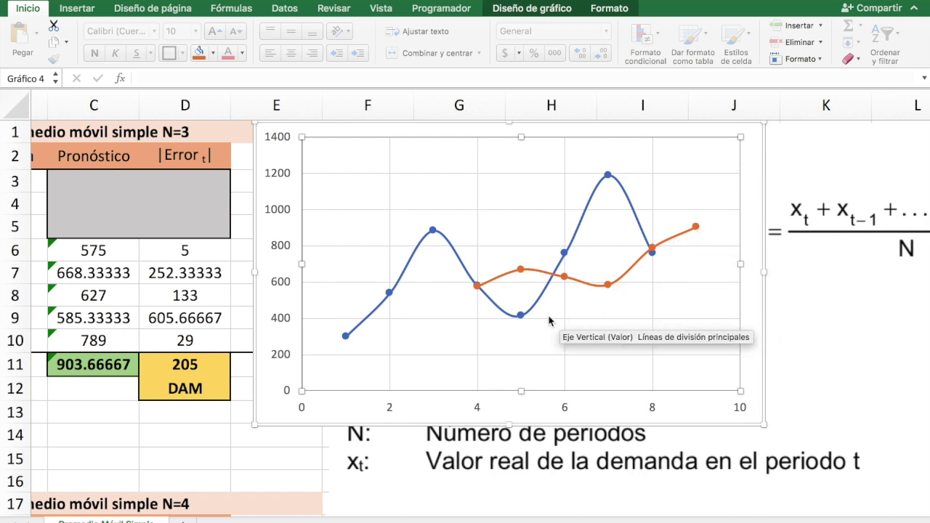
{"action": "scroll", "coordinate": [432, 325], "scroll_direction": "left", "scroll_amount": 3}
{"action": "scroll", "coordinate": [431, 325], "scroll_direction": "left", "scroll_amount": 3}
{"action": "scroll", "coordinate": [432, 324], "scroll_direction": "down", "scroll_amount": 2}
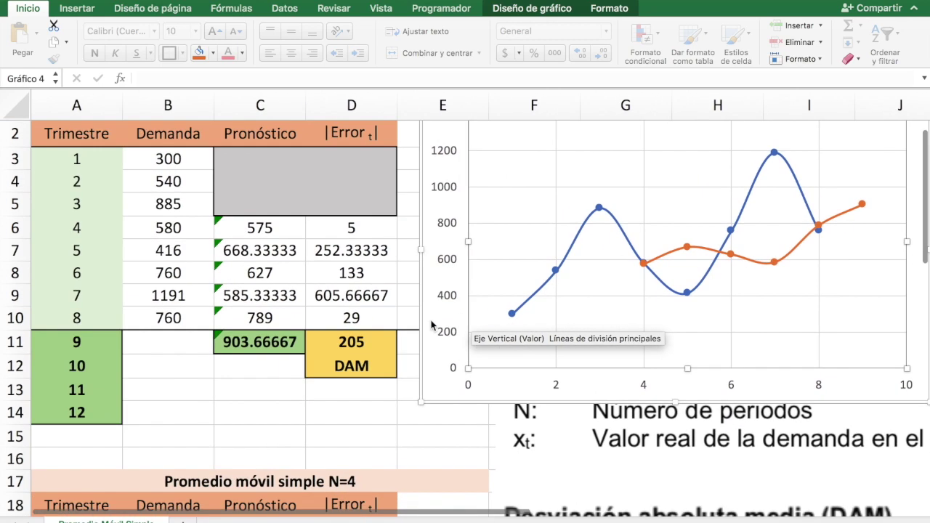
{"action": "scroll", "coordinate": [431, 324], "scroll_direction": "up", "scroll_amount": 1}
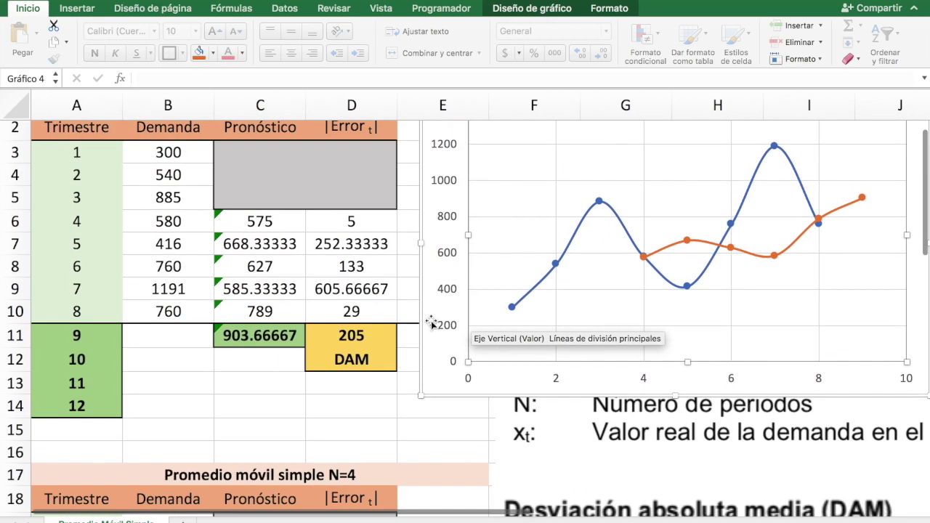
Step: Check the quarter 9 forecast and quarters 10 to 12, and enter =C11 in C12 as the quarter 10 forecast
{"action": "left_click", "coordinate": [254, 337]}
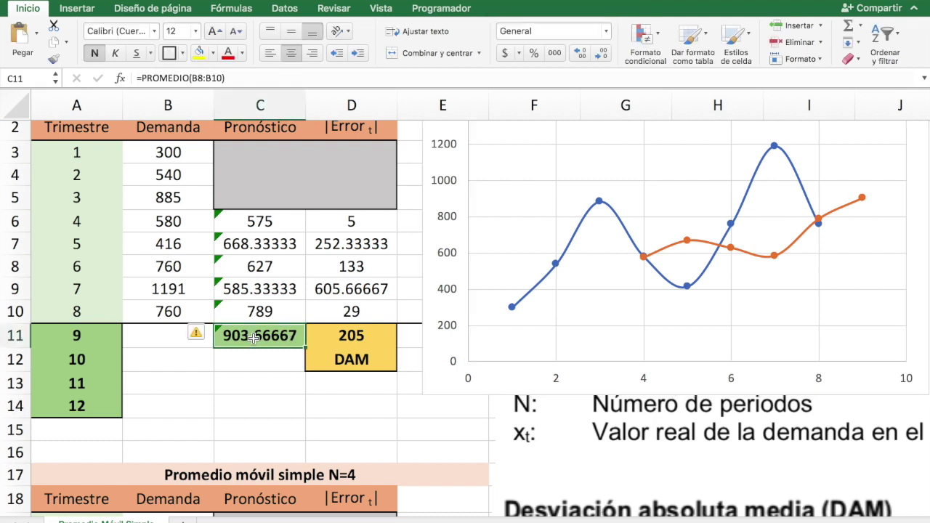
{"action": "left_click", "coordinate": [106, 361]}
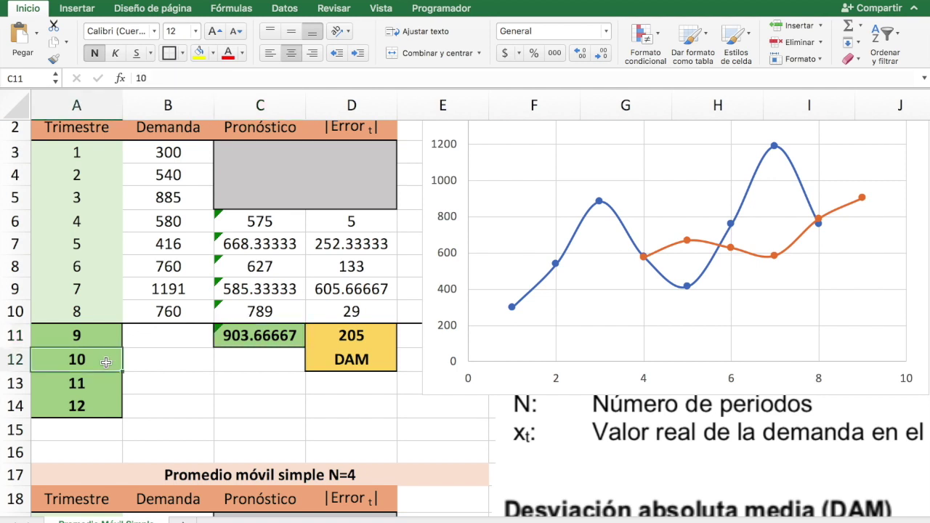
{"action": "left_click", "coordinate": [103, 386]}
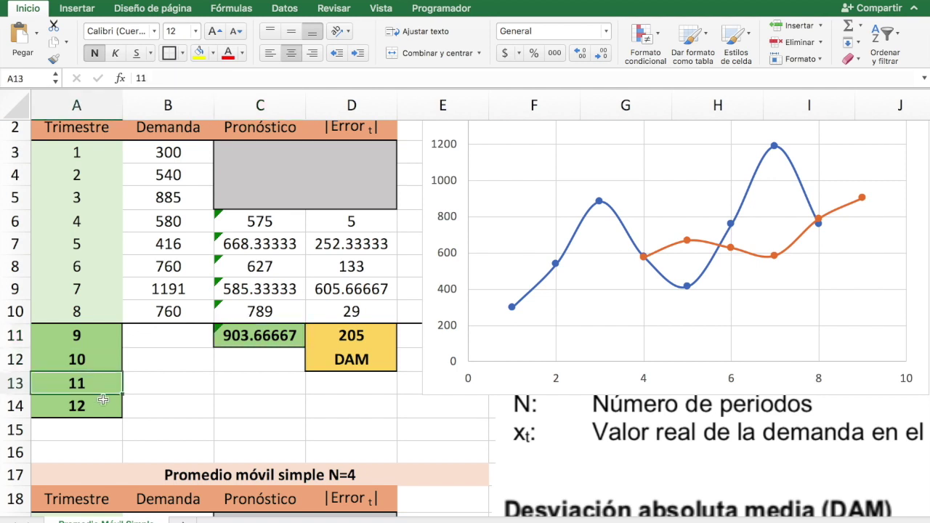
{"action": "left_click", "coordinate": [102, 412]}
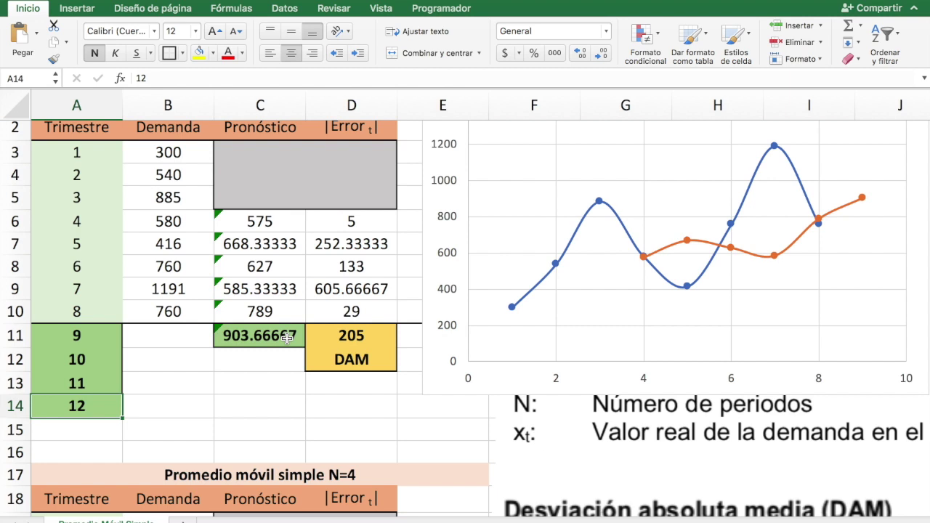
{"action": "left_click", "coordinate": [259, 337]}
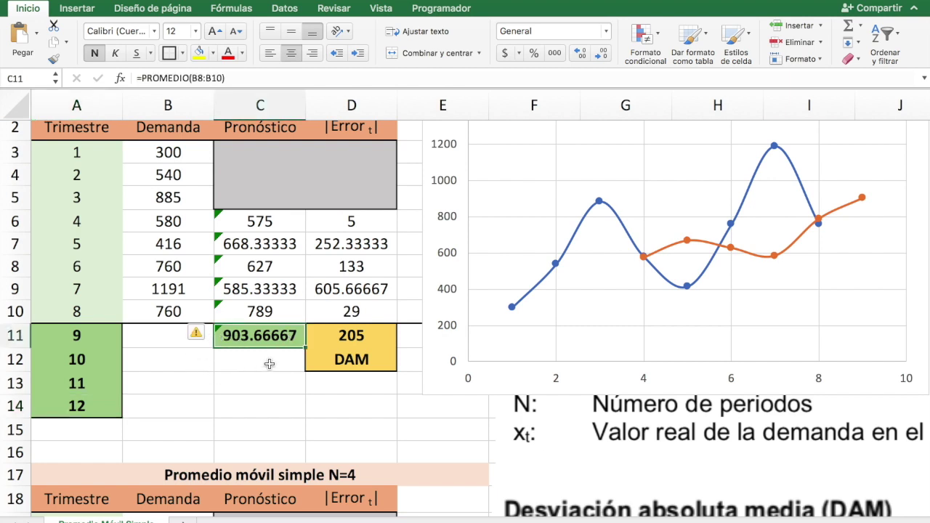
{"action": "left_click", "coordinate": [276, 360]}
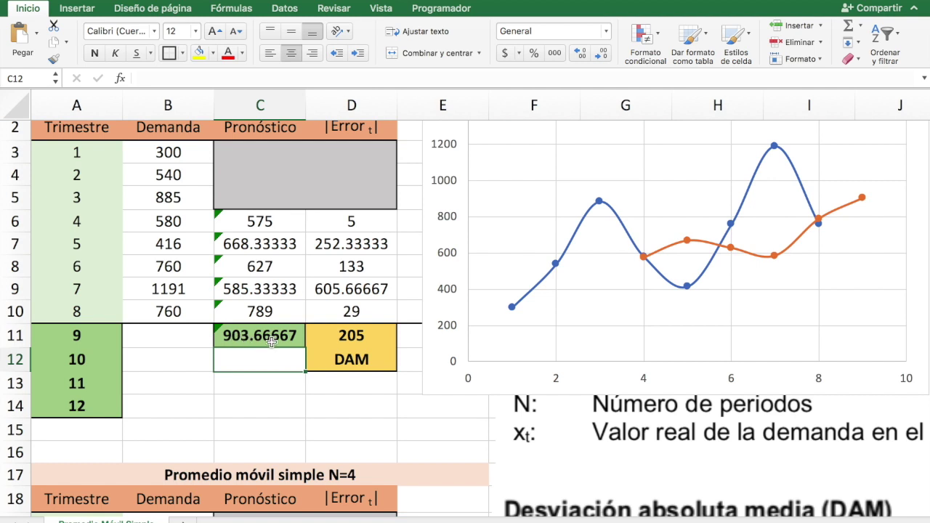
{"action": "type", "text": "="}
{"action": "left_click", "coordinate": [270, 337]}
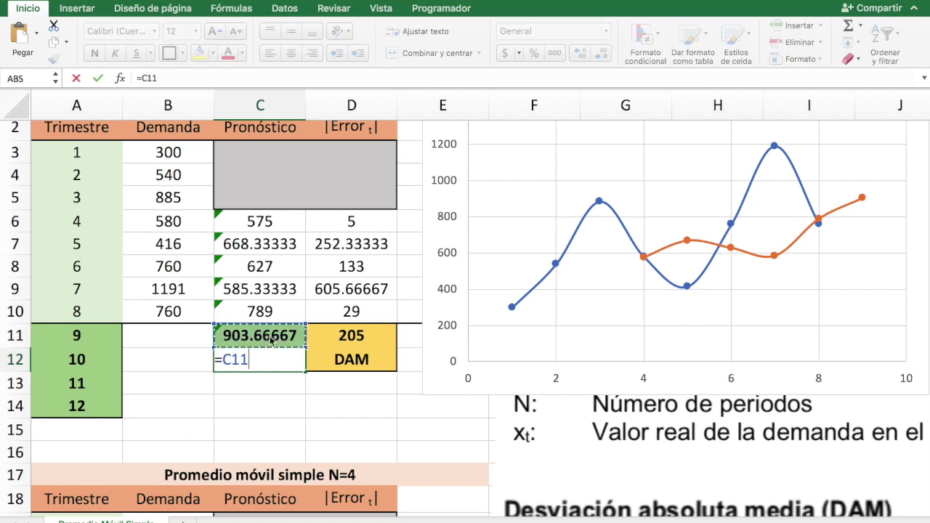
{"action": "key", "text": "Return"}
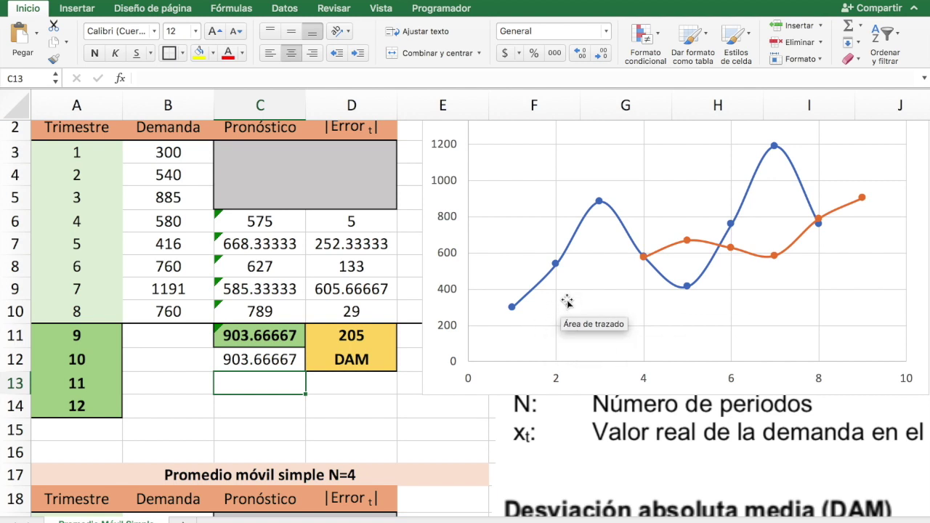
Step: Add a third data series named PM N=4 to the demand chart's data source
{"action": "scroll", "coordinate": [698, 291], "scroll_direction": "down", "scroll_amount": 1}
{"action": "scroll", "coordinate": [699, 290], "scroll_direction": "down", "scroll_amount": 2}
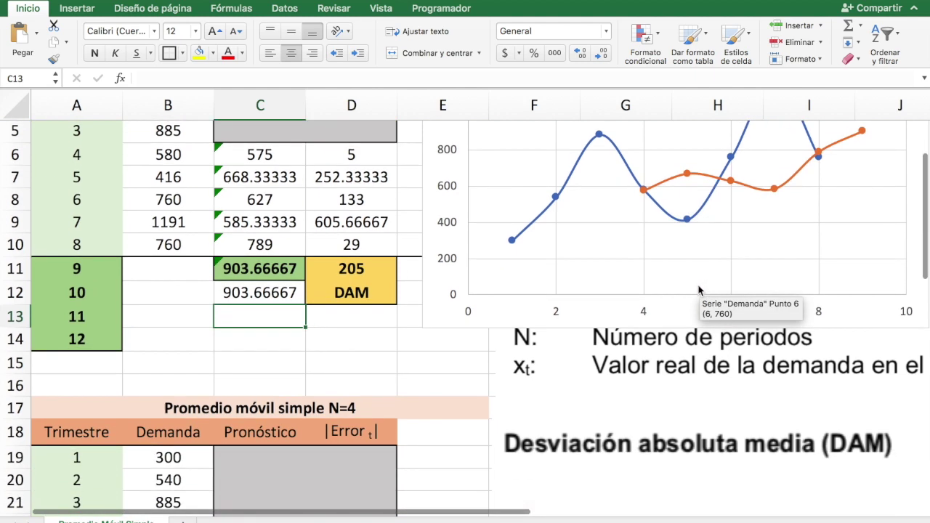
{"action": "scroll", "coordinate": [699, 290], "scroll_direction": "up", "scroll_amount": 4}
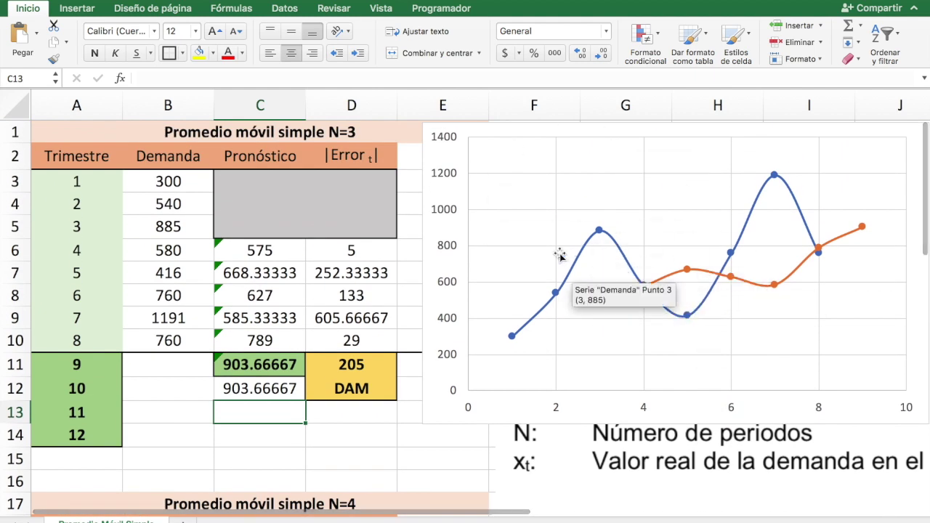
{"action": "right_click", "coordinate": [518, 207]}
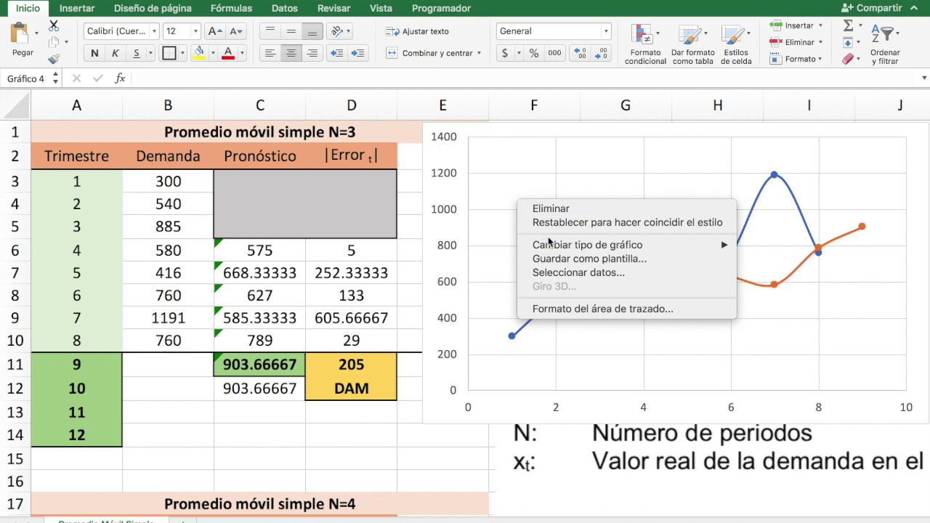
{"action": "left_click", "coordinate": [574, 275]}
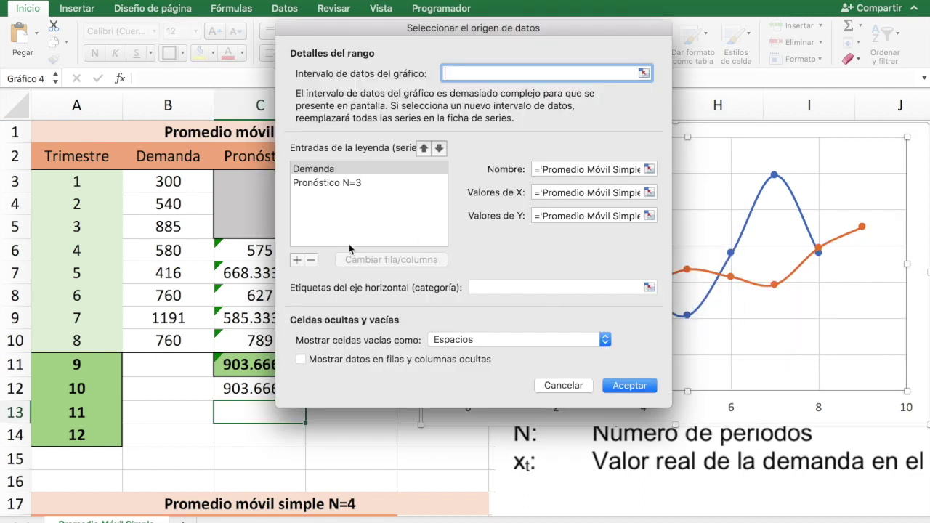
{"action": "left_click", "coordinate": [296, 260]}
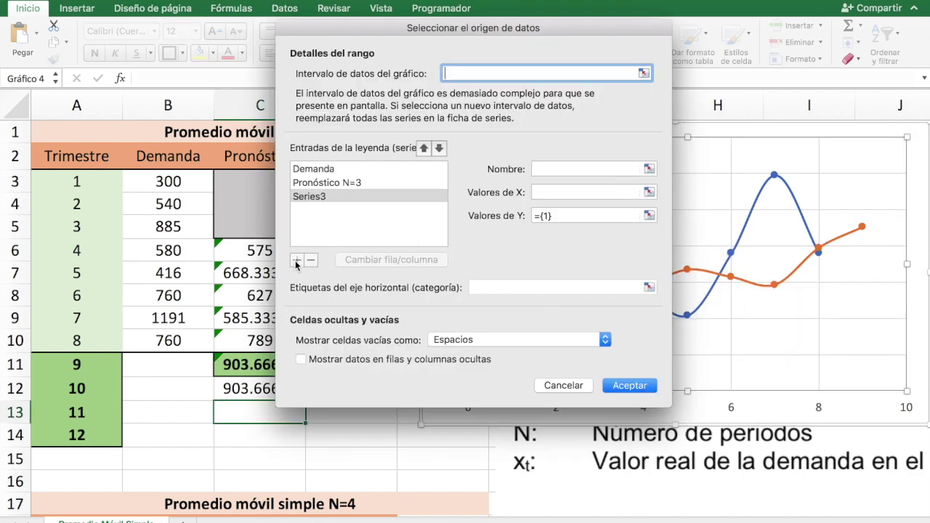
{"action": "left_click", "coordinate": [649, 169]}
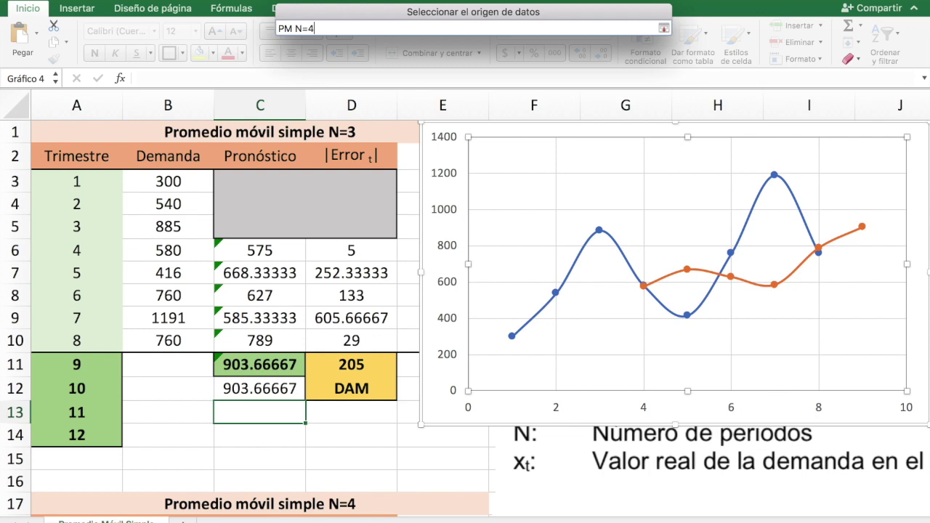
{"action": "key", "text": "Return"}
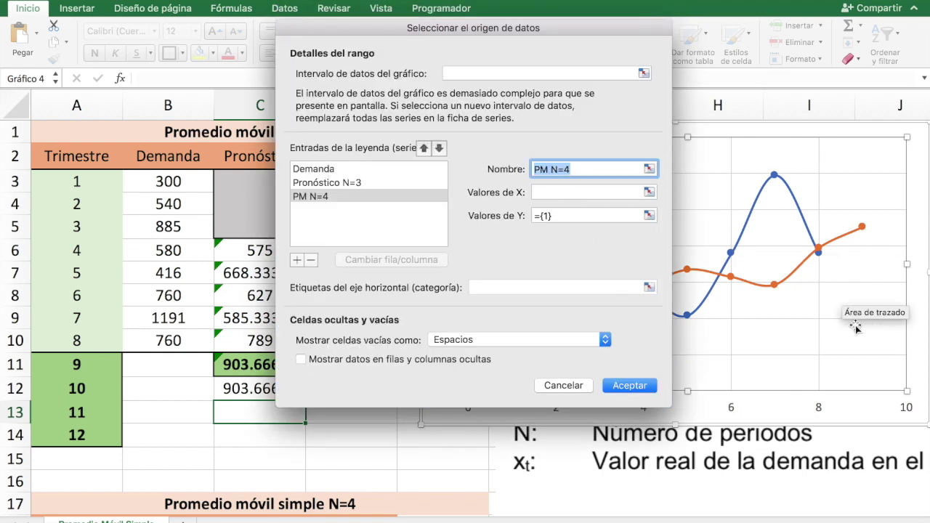
Step: Set the PM N=4 series' X values to A19:A27 and Y values to C19:C27, and apply the chart data
{"action": "left_click", "coordinate": [649, 192]}
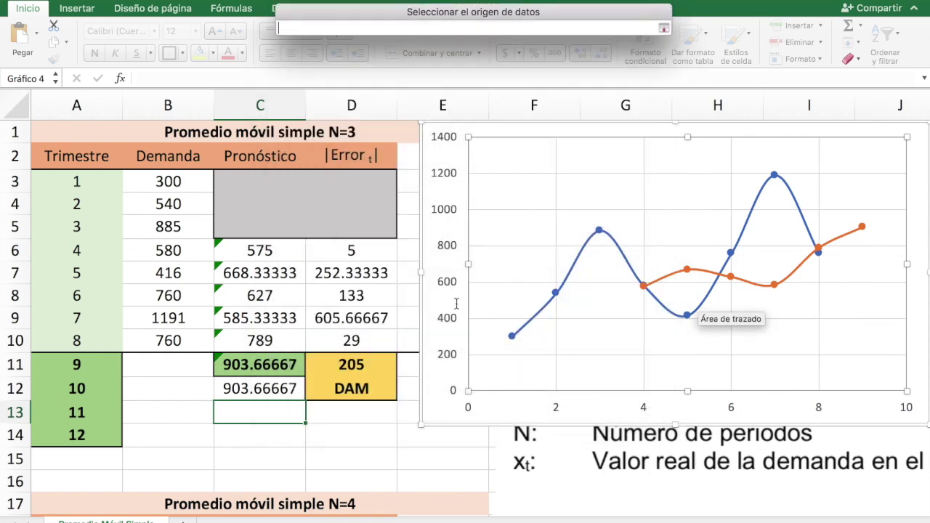
{"action": "scroll", "coordinate": [457, 308], "scroll_direction": "down", "scroll_amount": 3}
{"action": "scroll", "coordinate": [456, 308], "scroll_direction": "down", "scroll_amount": 5}
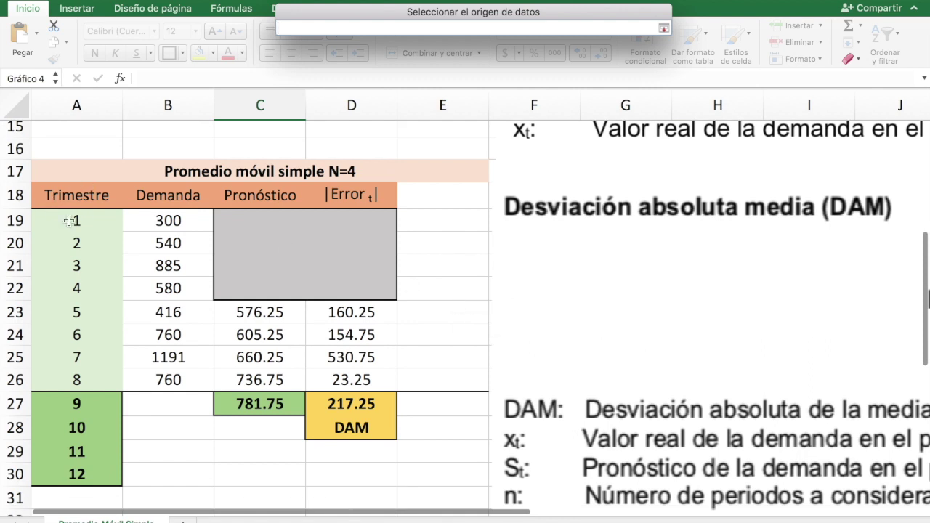
{"action": "left_click_drag", "start_coordinate": [79, 220], "coordinate": [84, 404]}
{"action": "key", "text": "Return"}
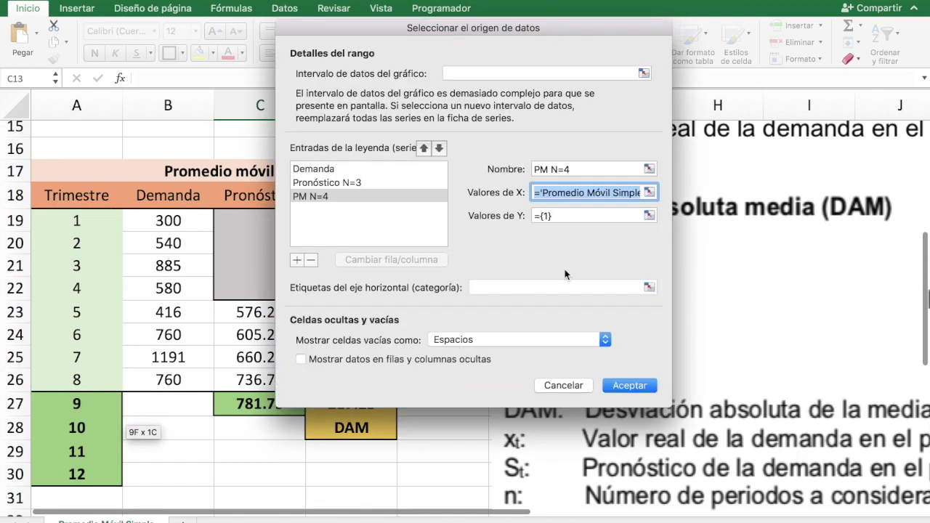
{"action": "left_click", "coordinate": [648, 216]}
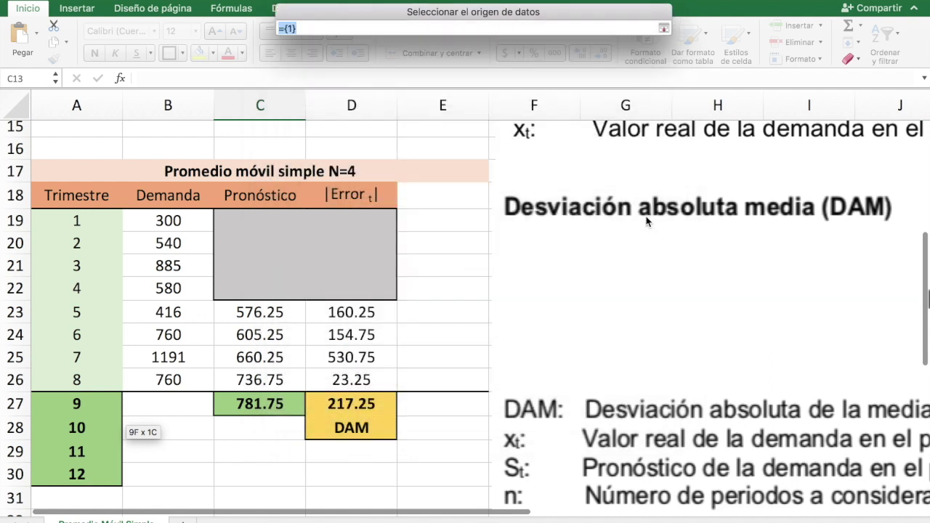
{"action": "key", "text": "BackSpace"}
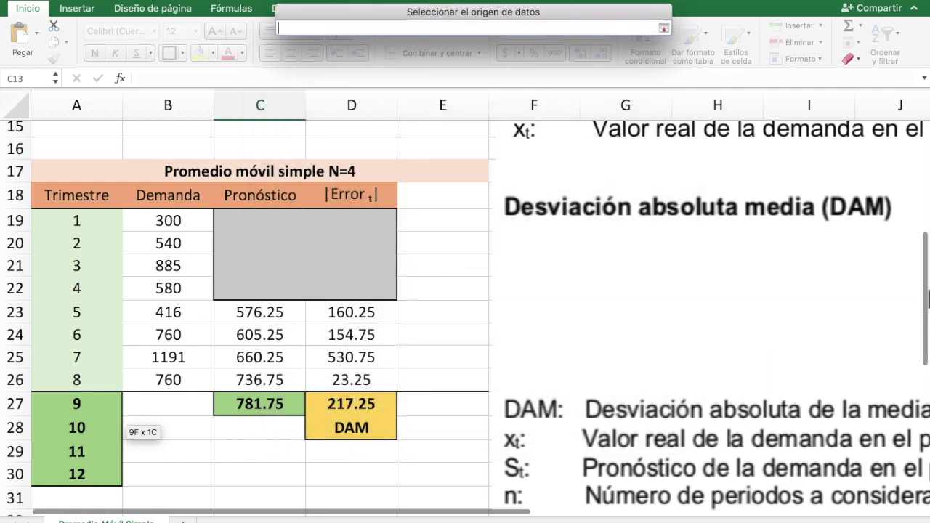
{"action": "left_click_drag", "start_coordinate": [270, 216], "coordinate": [270, 408]}
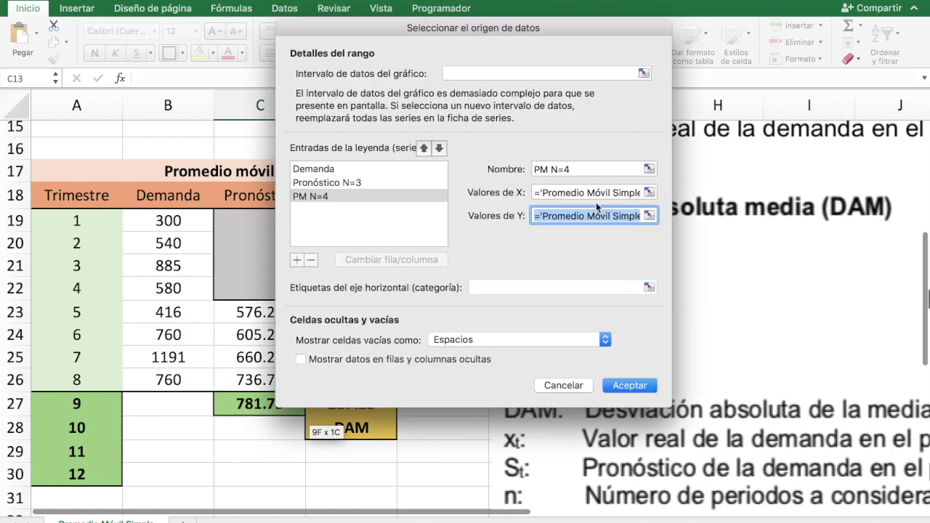
{"action": "left_click", "coordinate": [639, 388]}
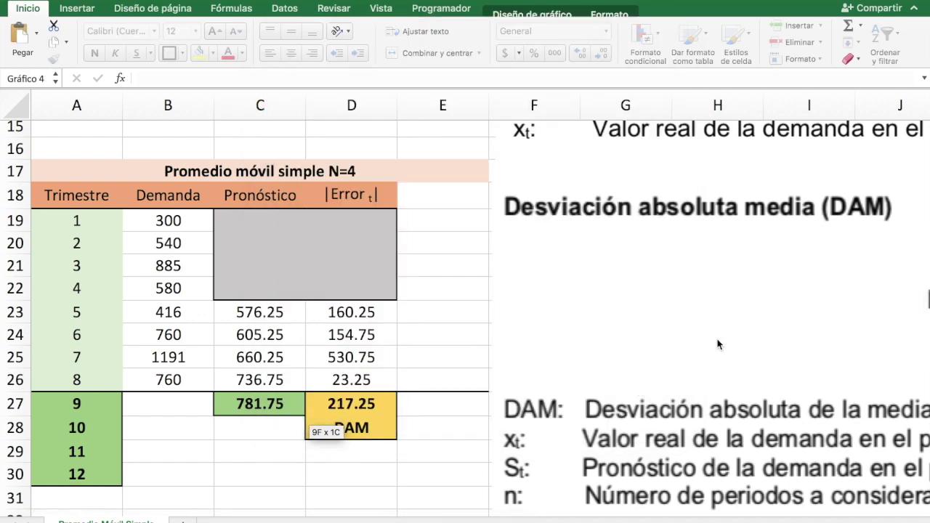
Step: Examine the chart's N=3 and N=4 forecast curves against demand, and compare the forecasts and DAM values in both tables
{"action": "scroll", "coordinate": [717, 341], "scroll_direction": "up", "scroll_amount": 5}
{"action": "scroll", "coordinate": [717, 341], "scroll_direction": "up", "scroll_amount": 3}
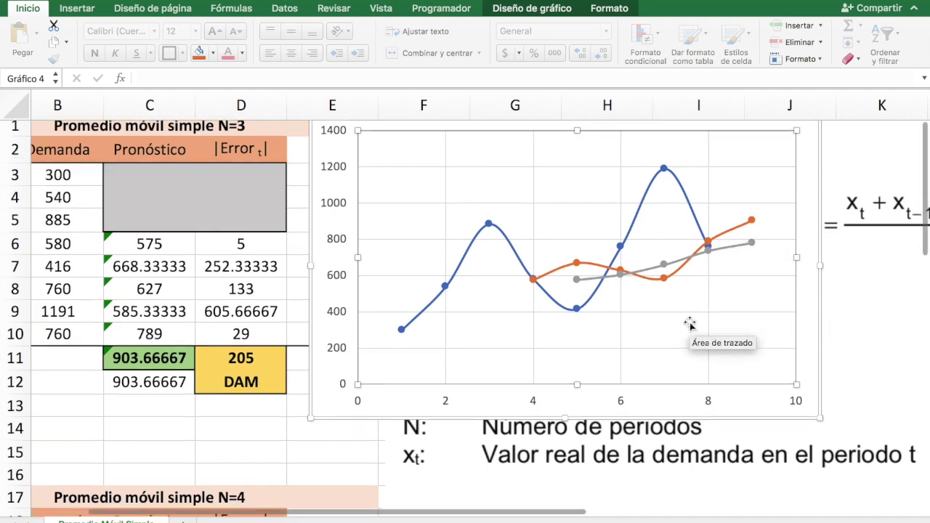
{"action": "scroll", "coordinate": [687, 321], "scroll_direction": "down", "scroll_amount": 5}
{"action": "scroll", "coordinate": [687, 322], "scroll_direction": "left", "scroll_amount": 2}
{"action": "scroll", "coordinate": [689, 324], "scroll_direction": "down", "scroll_amount": 10}
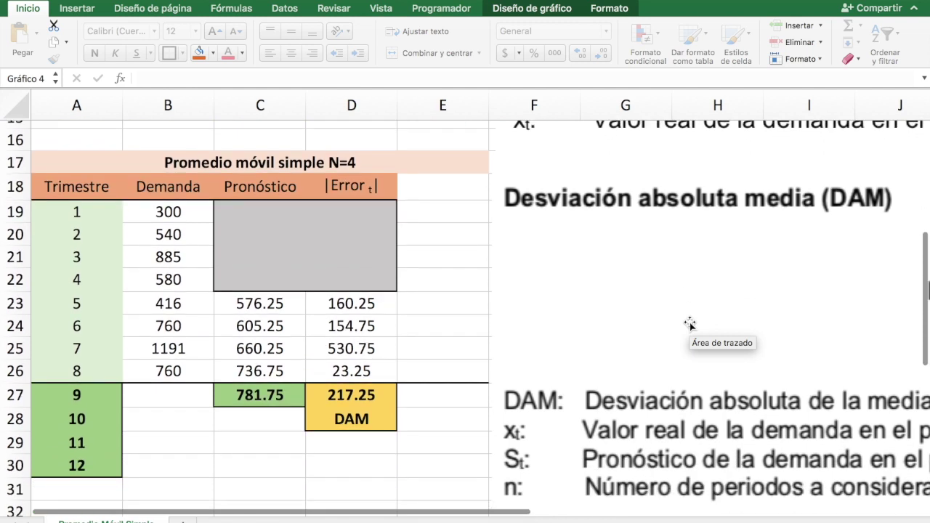
{"action": "scroll", "coordinate": [689, 323], "scroll_direction": "up", "scroll_amount": 2}
{"action": "scroll", "coordinate": [690, 323], "scroll_direction": "down", "scroll_amount": 1}
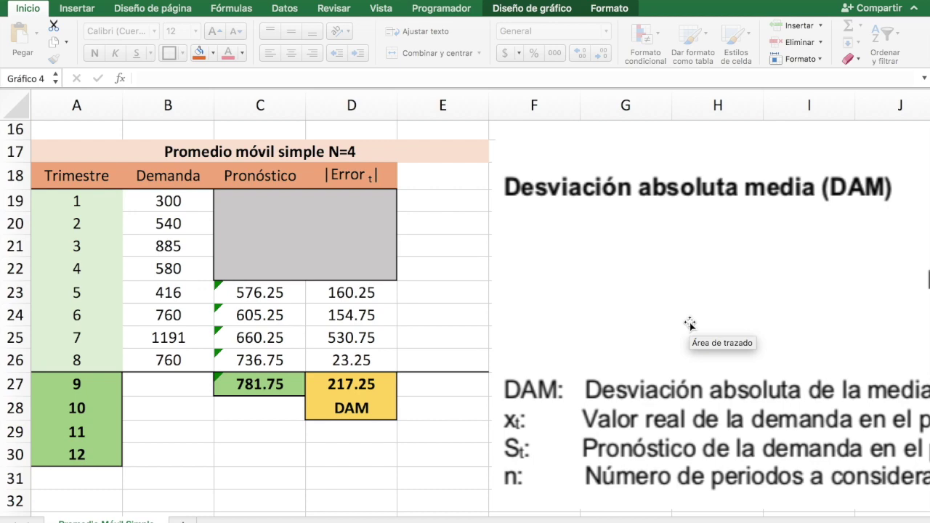
{"action": "scroll", "coordinate": [689, 324], "scroll_direction": "up", "scroll_amount": 10}
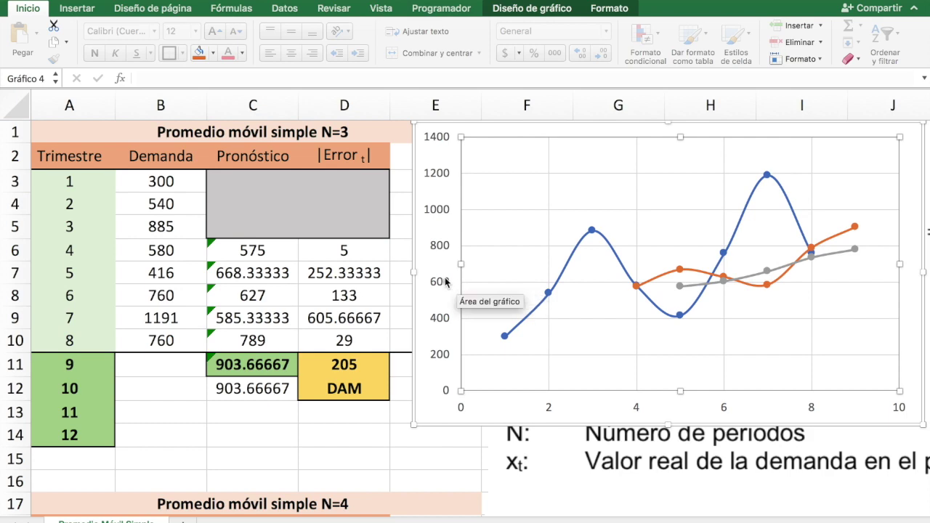
{"action": "scroll", "coordinate": [357, 260], "scroll_direction": "left", "scroll_amount": 1}
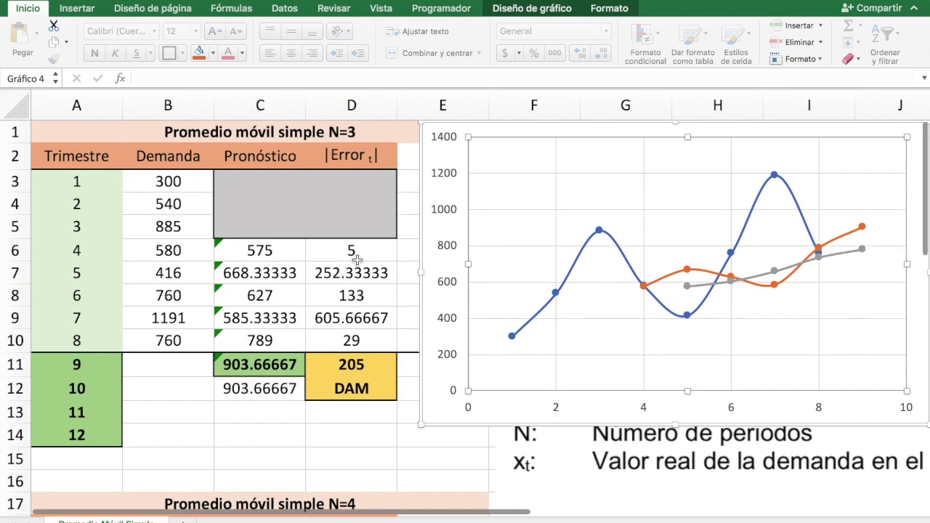